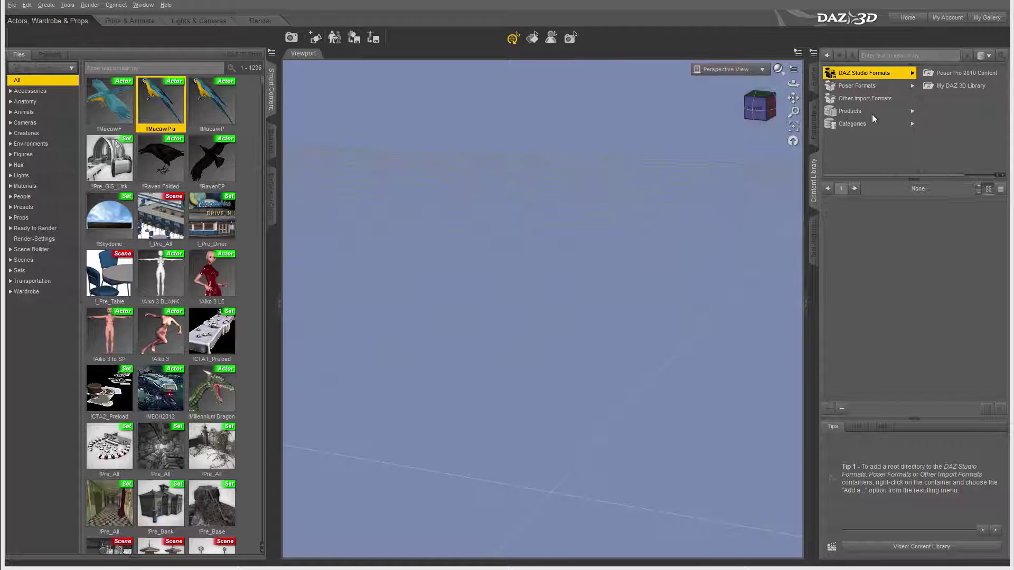
Check the base directory options of DAZ Studio Formats and browse its Poser Pro 2010 Content folder
right_click(882, 72)
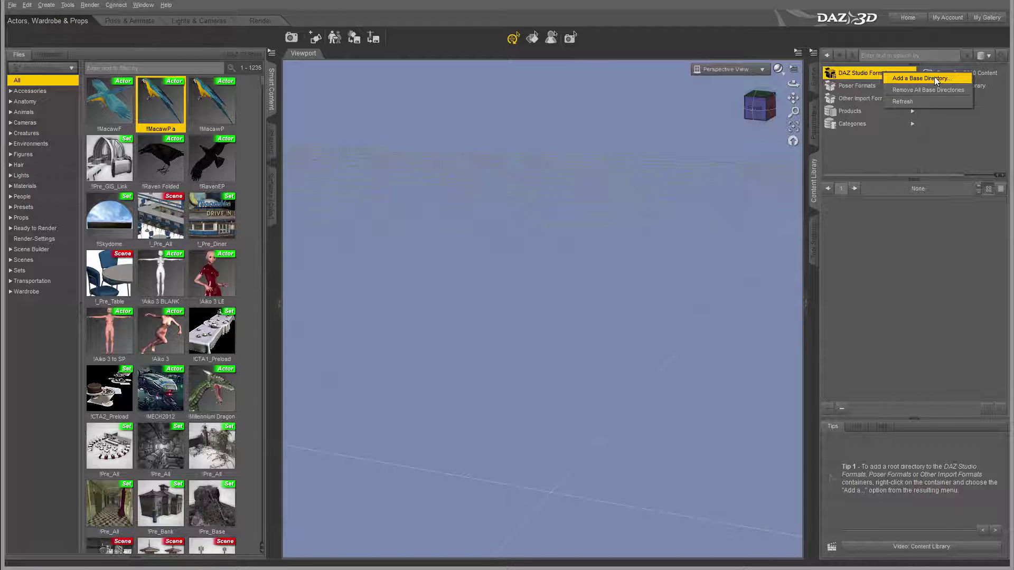
left_click(989, 79)
left_click(951, 73)
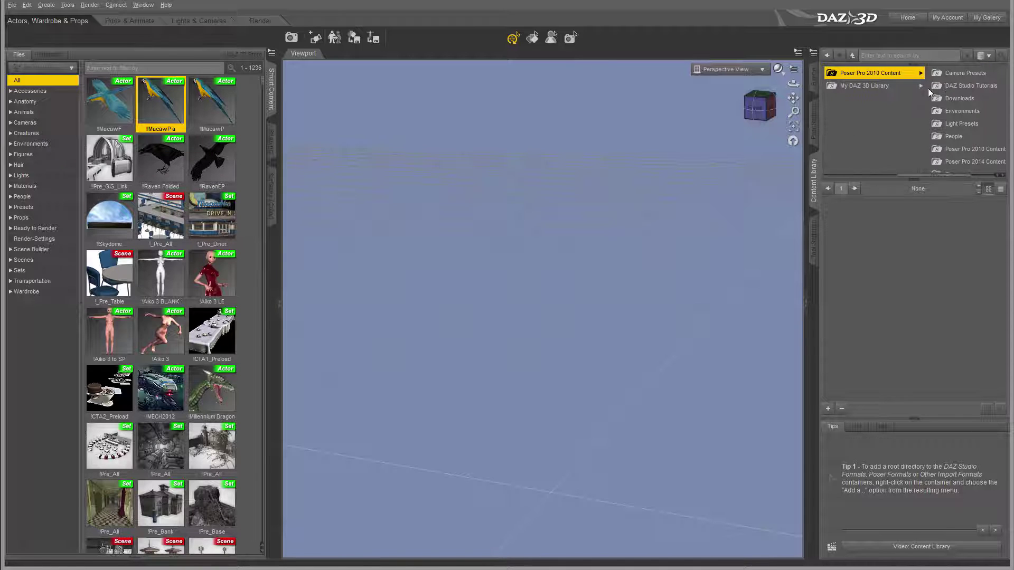
left_click_drag(946, 180, 866, 183)
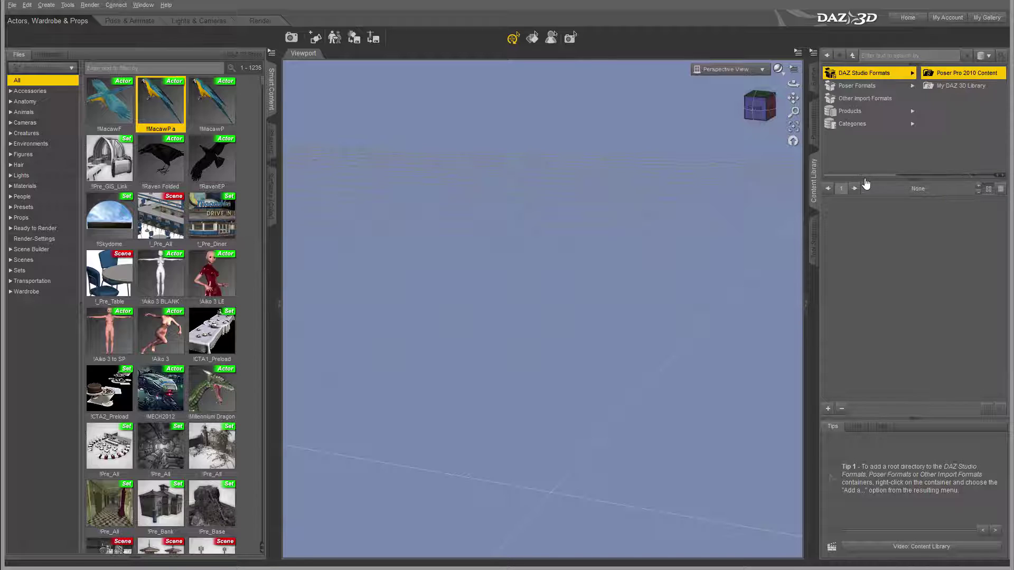
Show the DAZ Animals folder under Figures in the Poser Formats library's Poser Pro 2010 Content
left_click(865, 83)
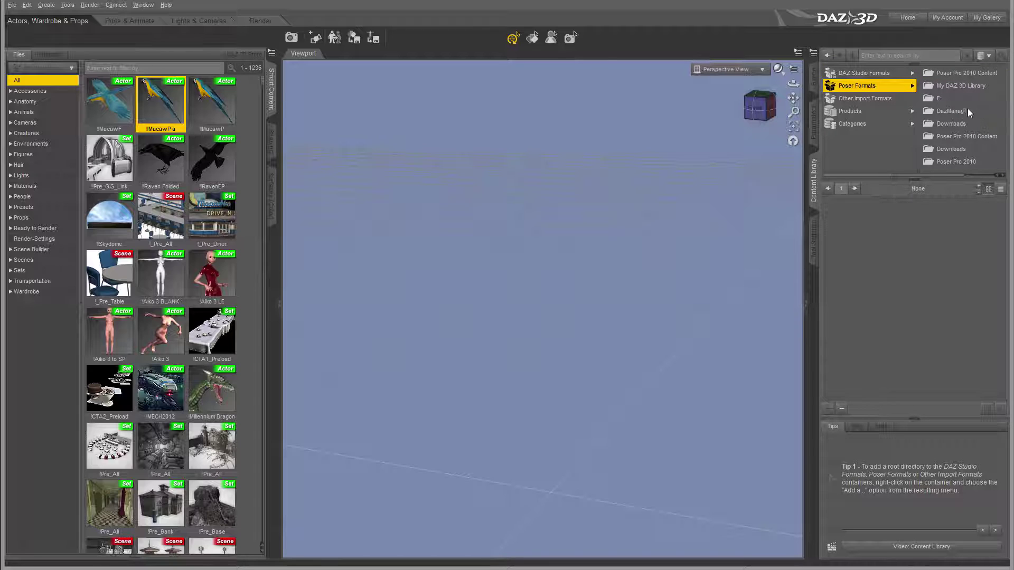
left_click(973, 72)
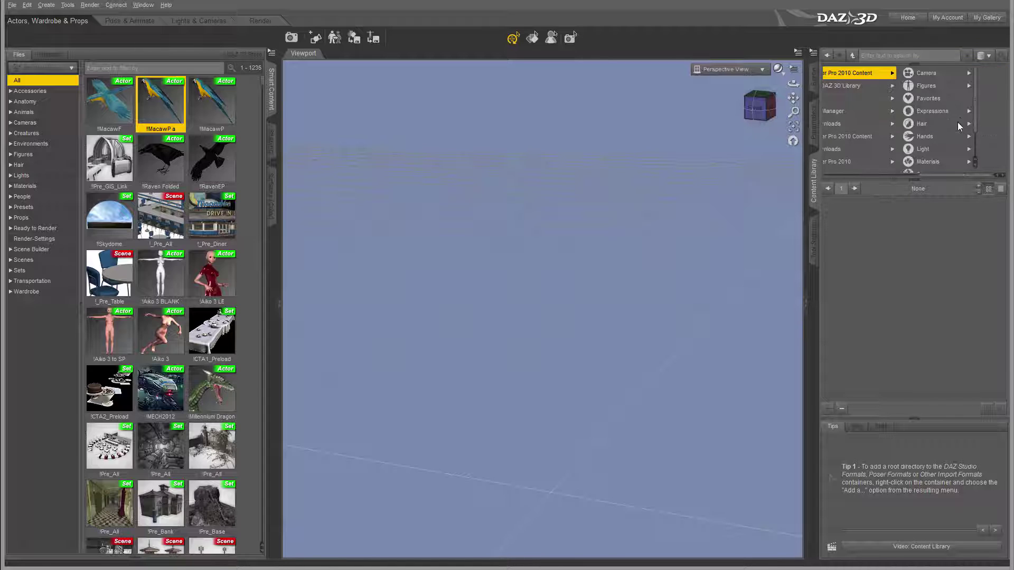
left_click(935, 86)
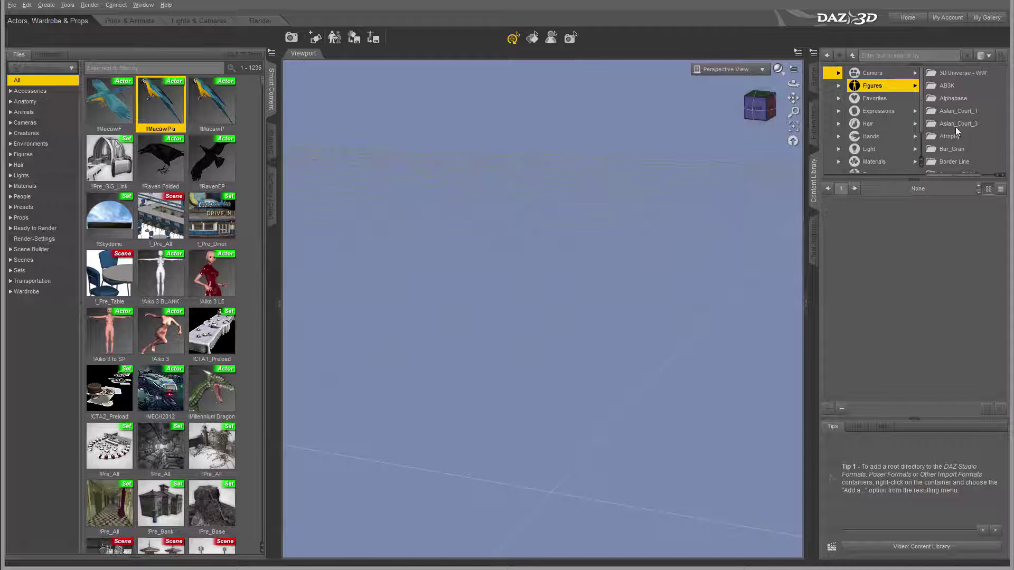
scroll(951, 134, "down", 5)
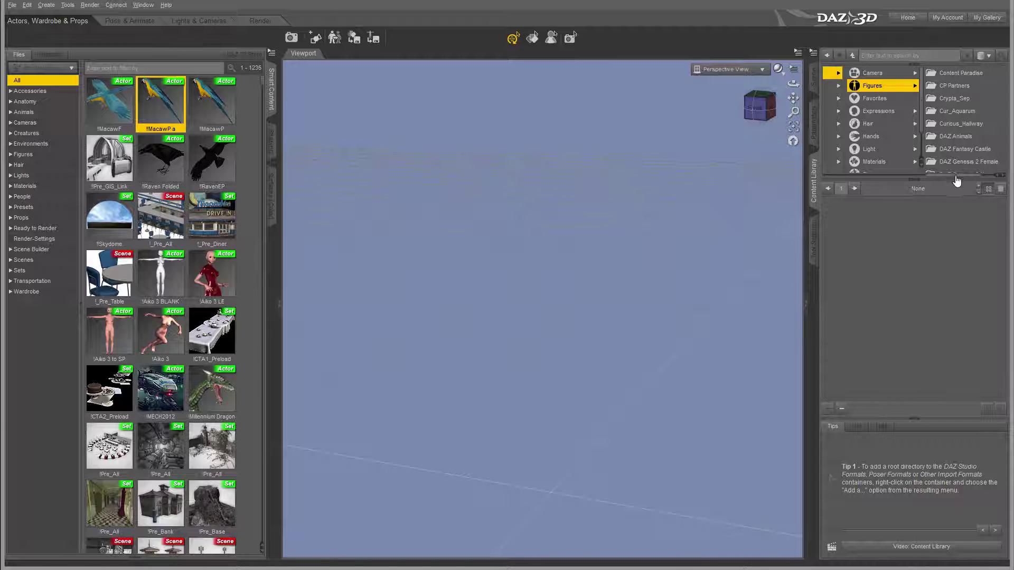
left_click_drag(950, 179, 962, 185)
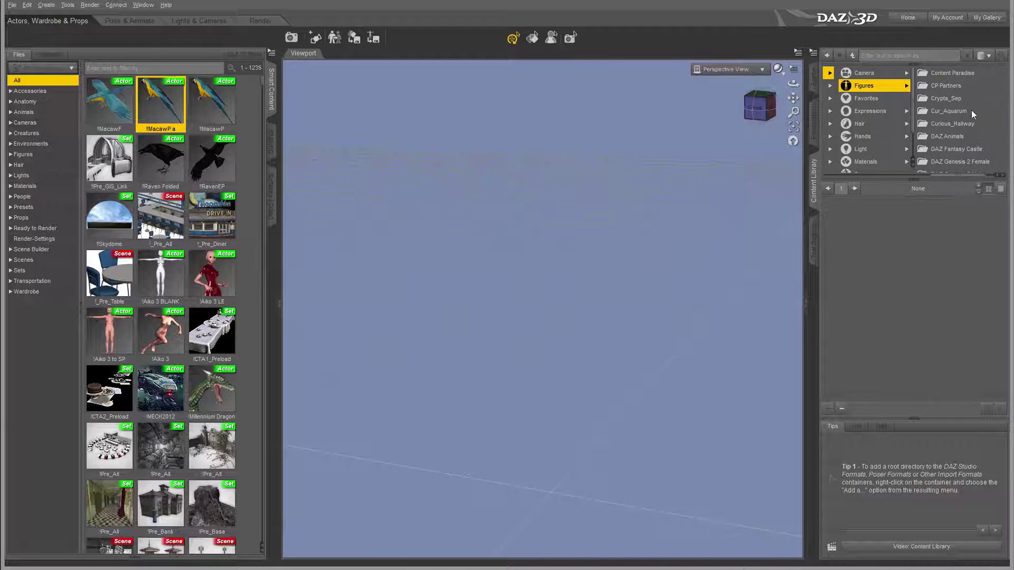
left_click(954, 134)
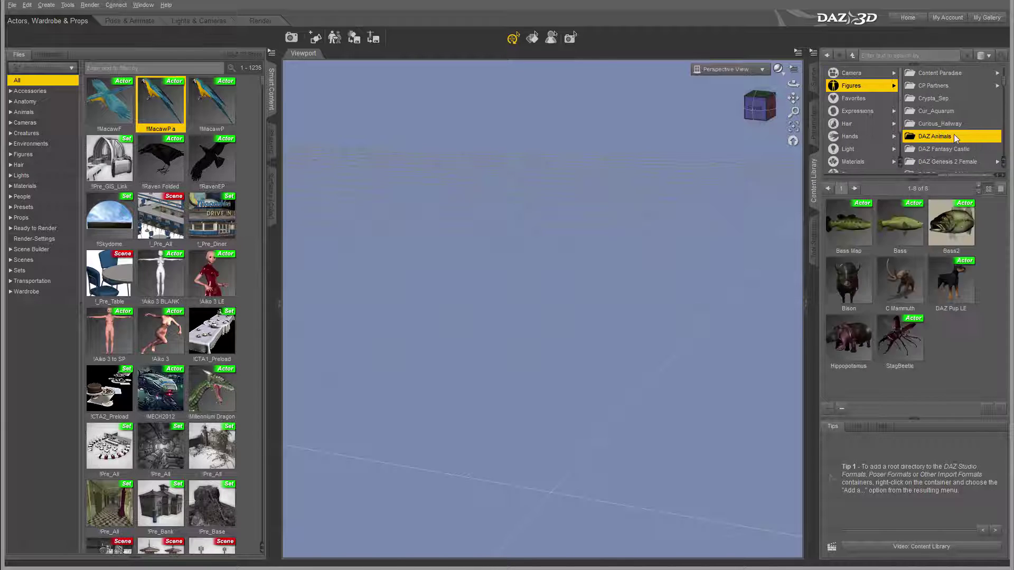
Browse the Animals category in Smart Content and look through the remaining Figures folders of the Content Library
left_click(26, 112)
scroll(194, 181, "down", 3)
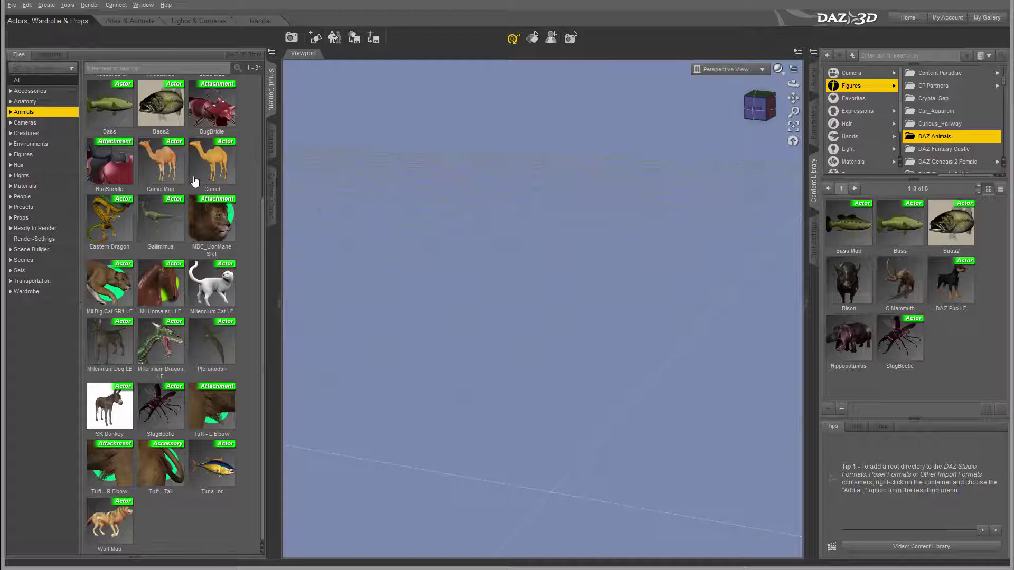
scroll(195, 181, "up", 3)
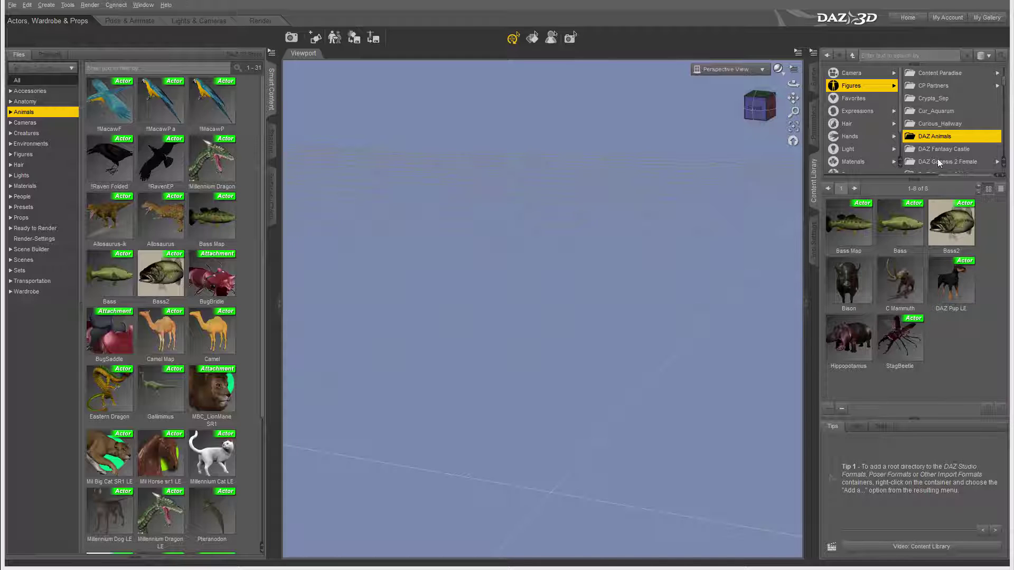
mouse_move(959, 178)
left_mouse_down()
mouse_move(913, 178)
mouse_move(959, 177)
left_mouse_up()
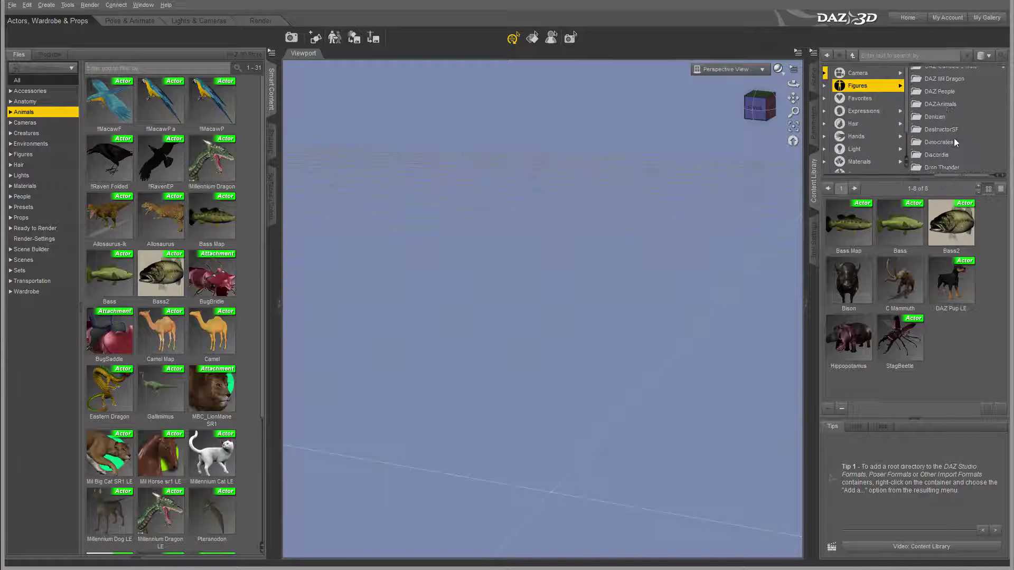
scroll(960, 136, "down", 2)
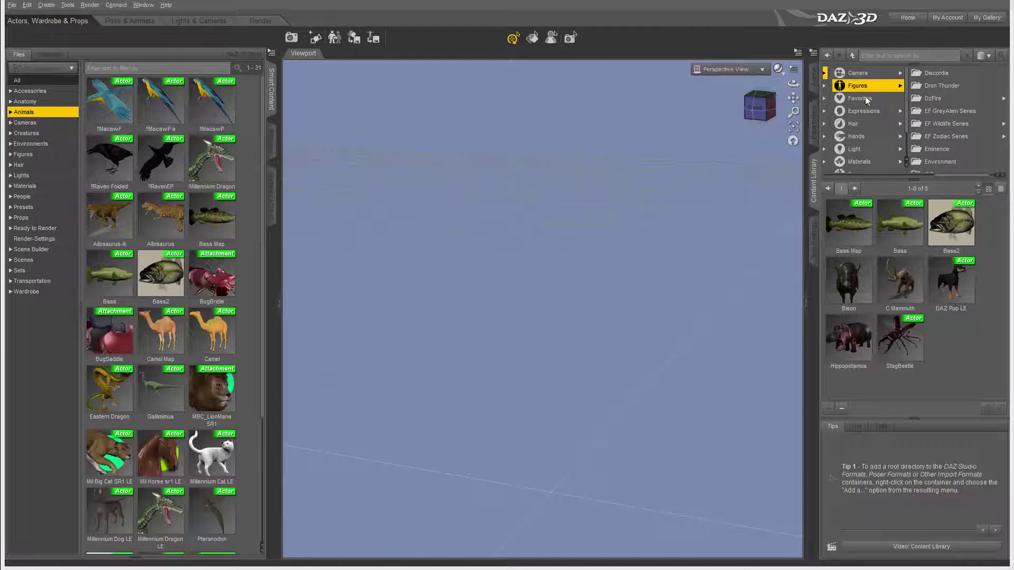
Load the e1_!Preload_Exp1 scene from the Scenes category, with the Scene node list displayed
left_click(815, 76)
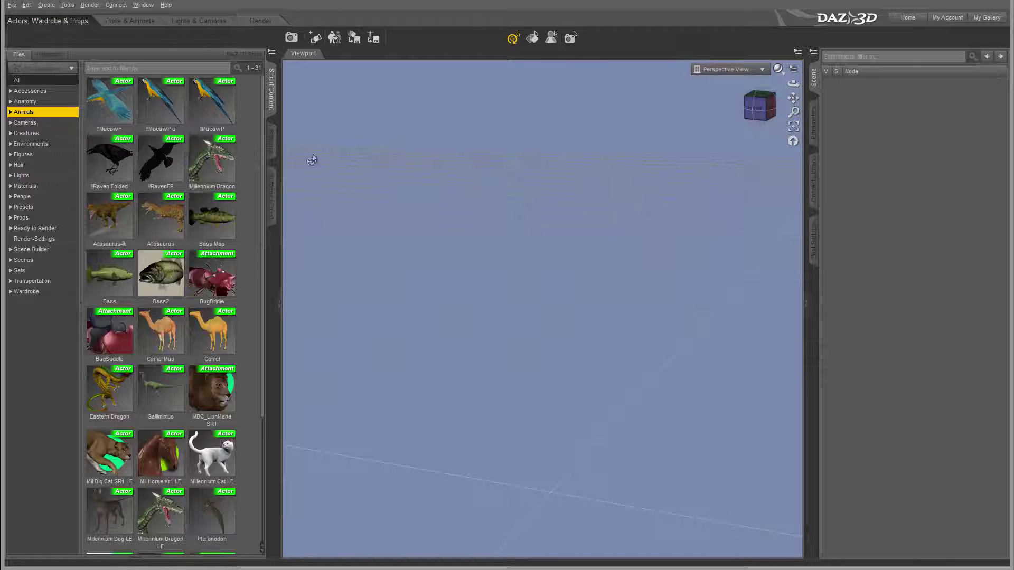
left_click(27, 261)
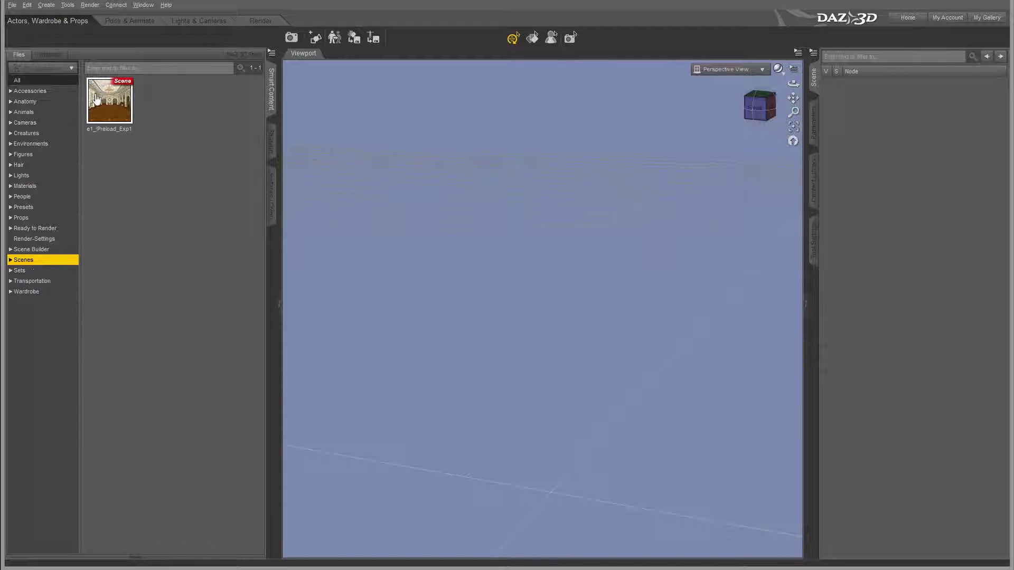
double_click(112, 102)
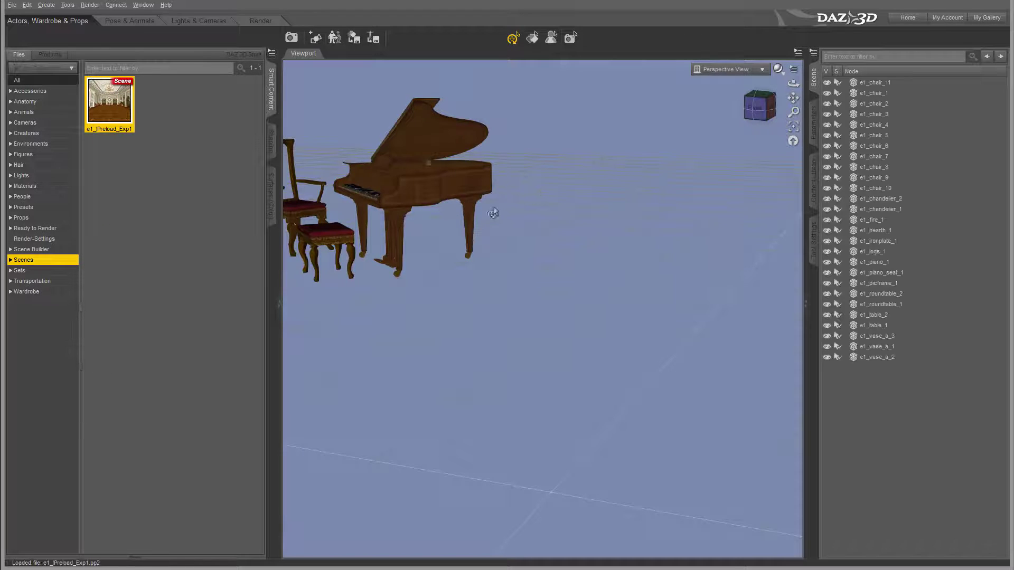
left_click(765, 115)
mouse_move(760, 105)
left_mouse_down()
mouse_move(733, 106)
mouse_move(765, 116)
left_mouse_up()
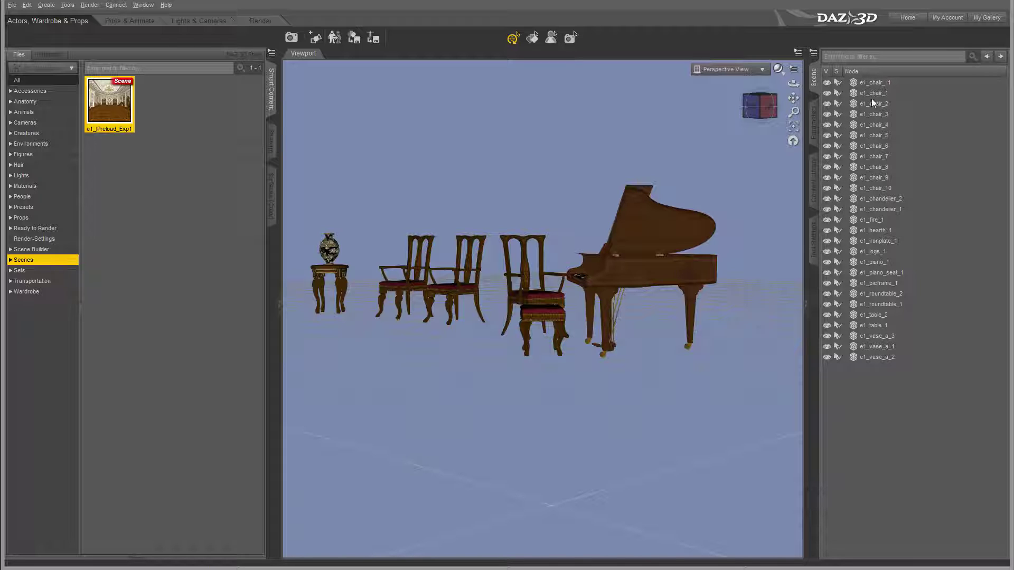
Select chairs and then e1_chandelier_1 in the scene, and check the chandelier's Surfaces (Color) presets
left_click(867, 167)
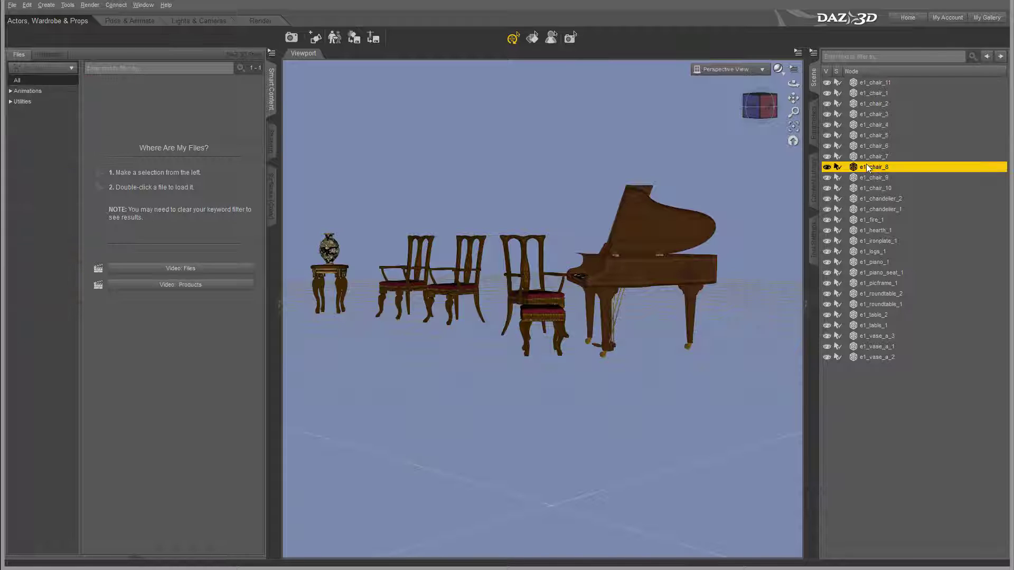
left_click(877, 188)
left_click(878, 210)
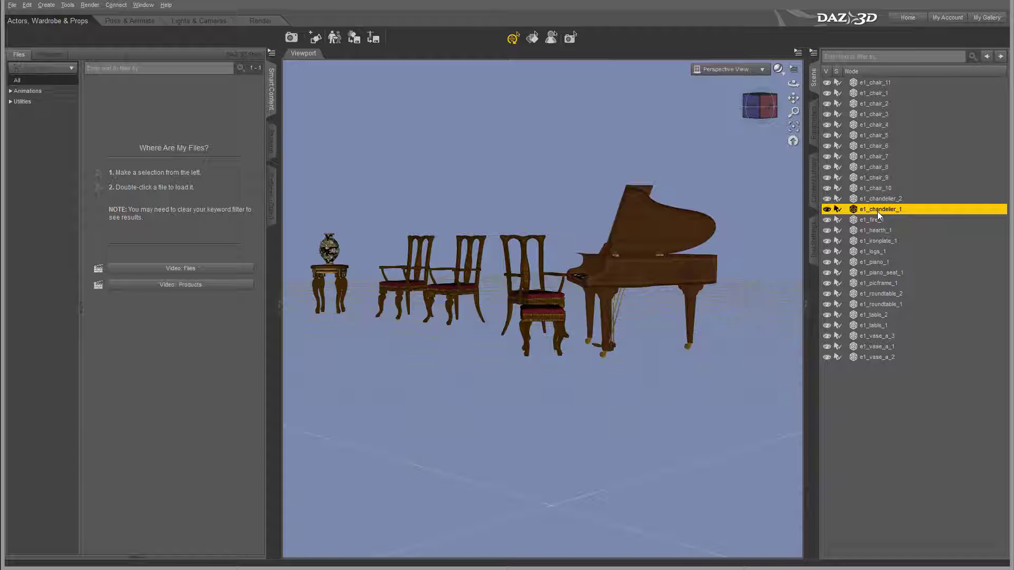
left_click(271, 140)
left_click(271, 196)
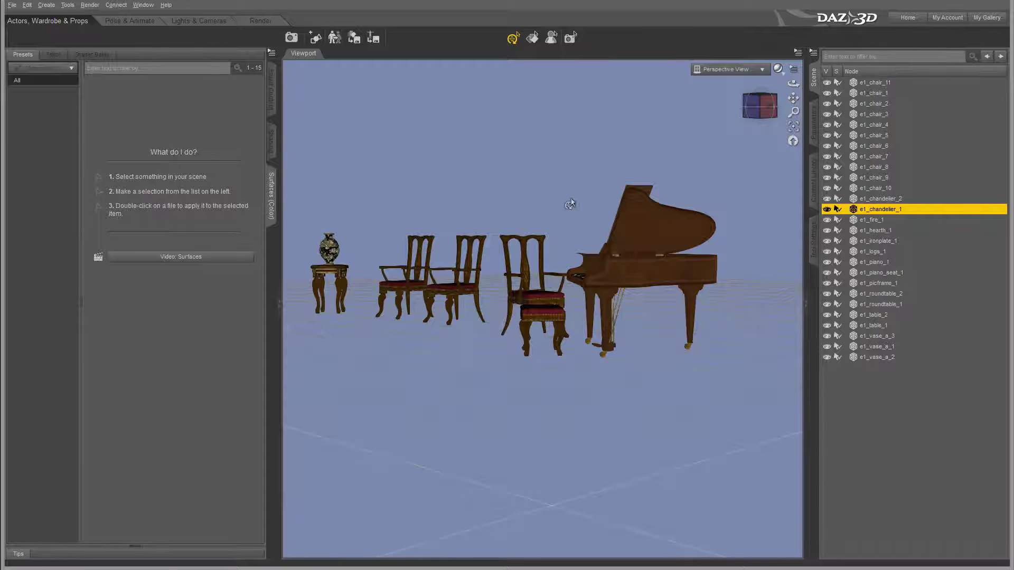
Compare all Smart Content files offered for e1_chandelier_1, for e1_chair_9 and with nothing selected
left_click(765, 105)
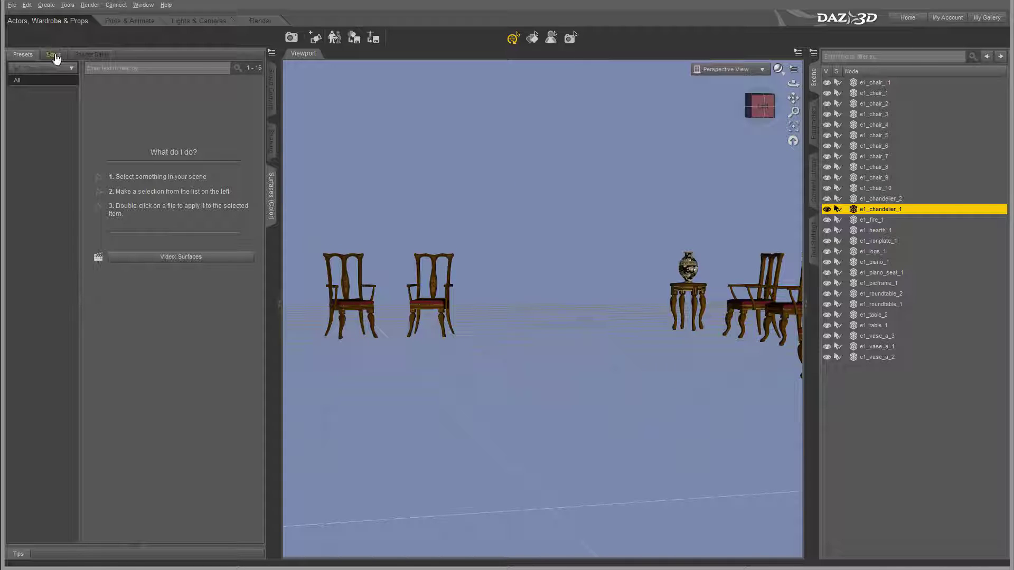
left_click(271, 88)
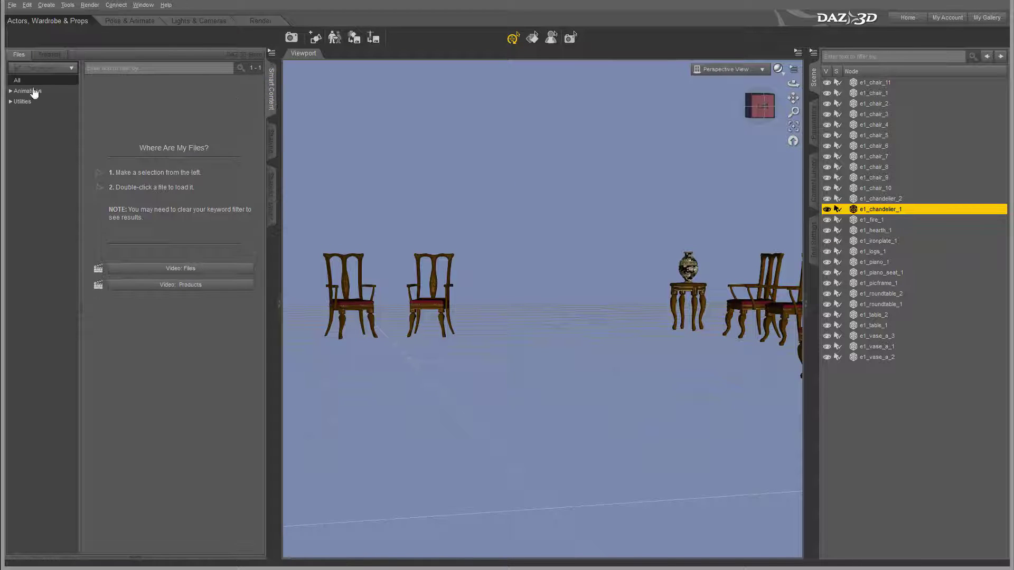
left_click(21, 80)
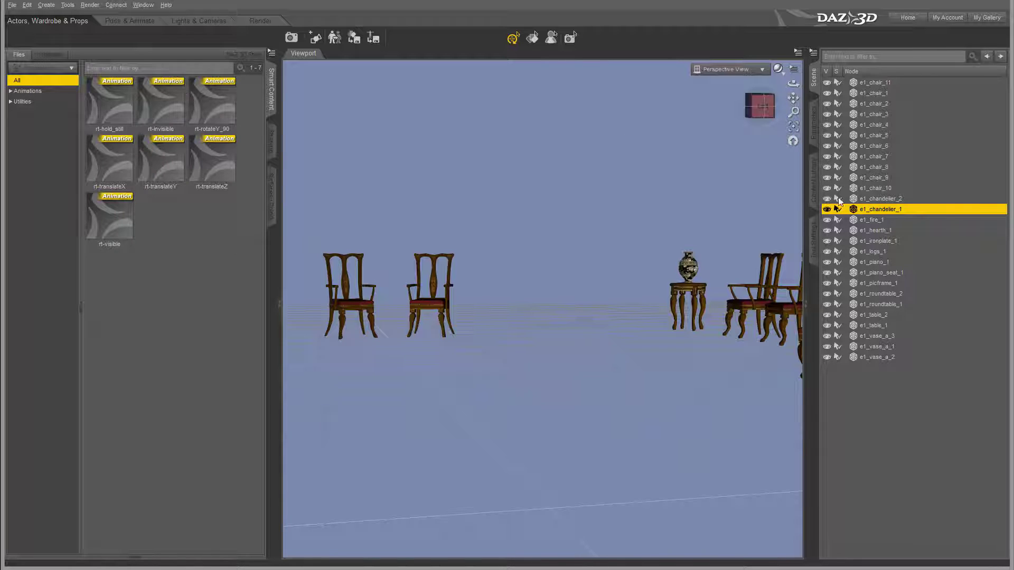
left_click(684, 181)
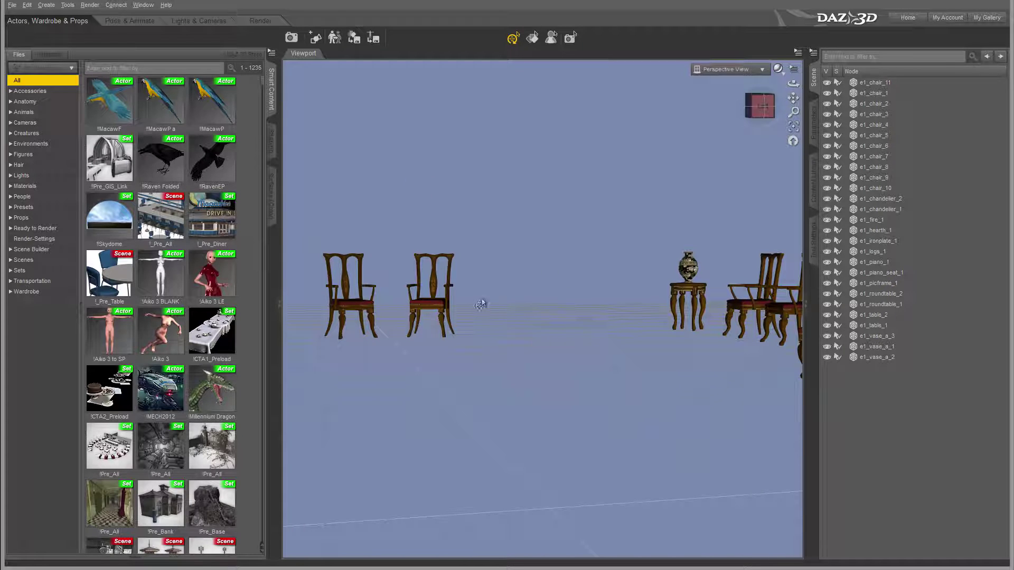
left_click(438, 312)
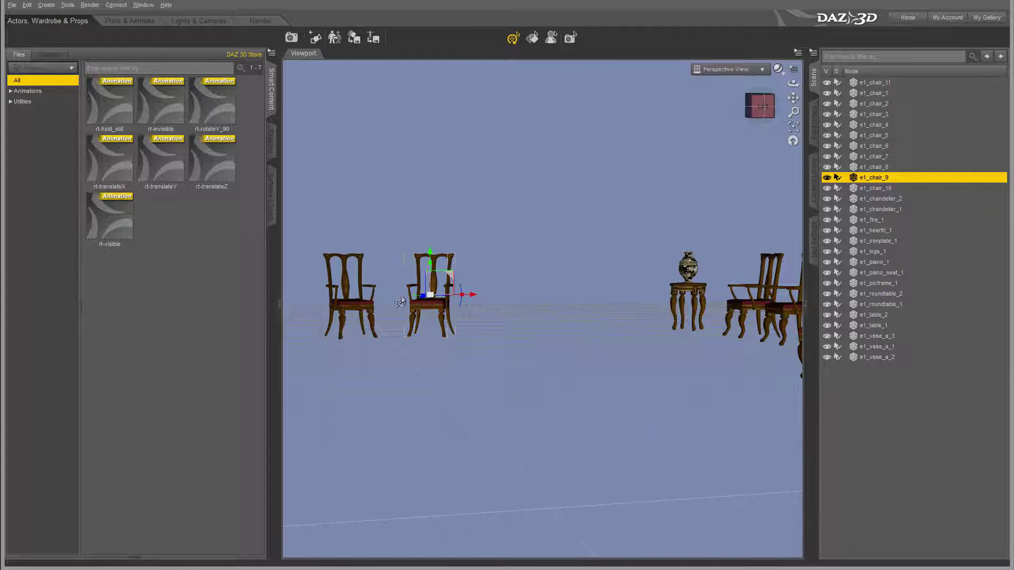
left_click(534, 255)
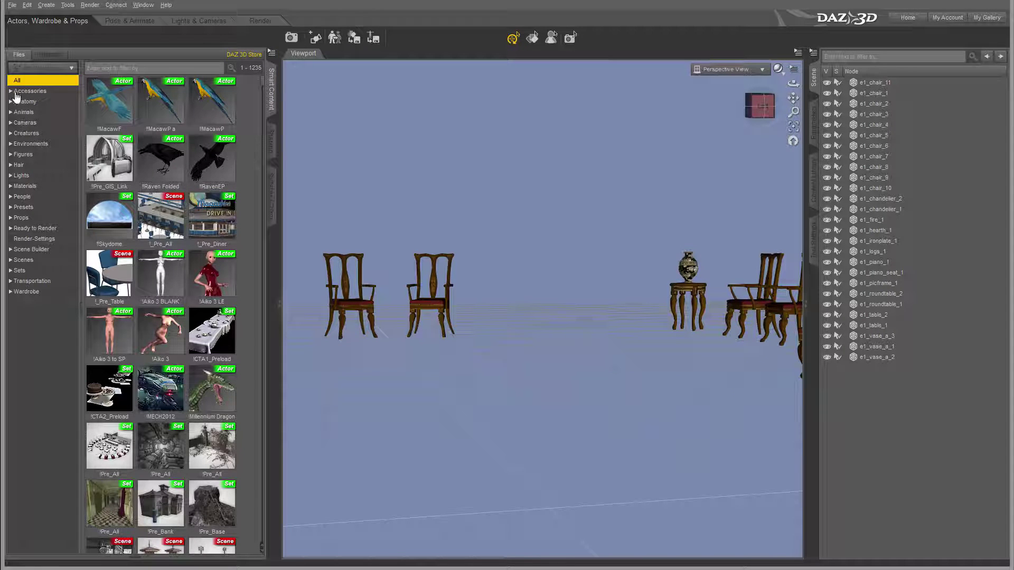
Place the !CTA1_Preload table set from the Props category on the floor in front of the two chairs
left_click(23, 198)
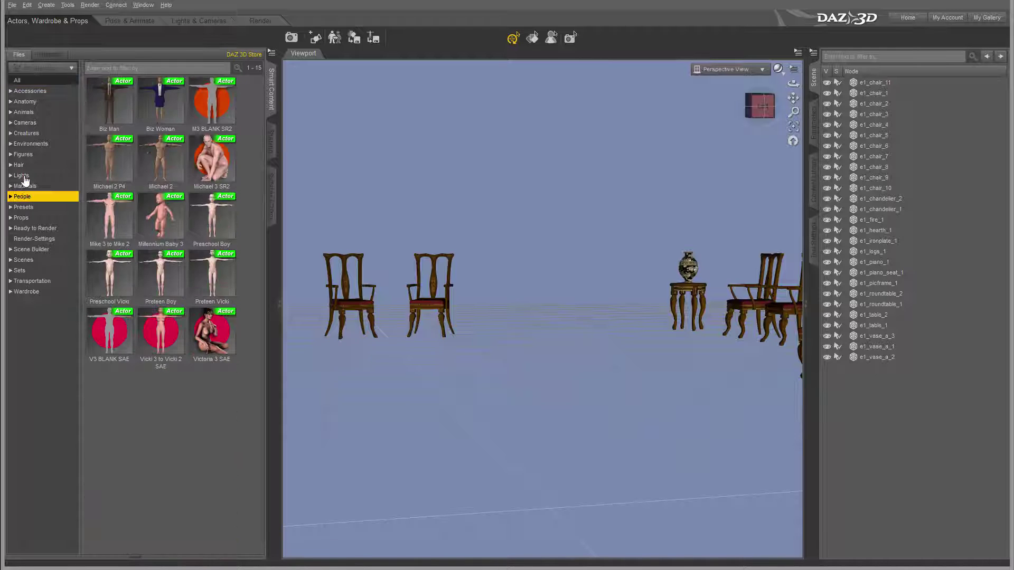
left_click(21, 217)
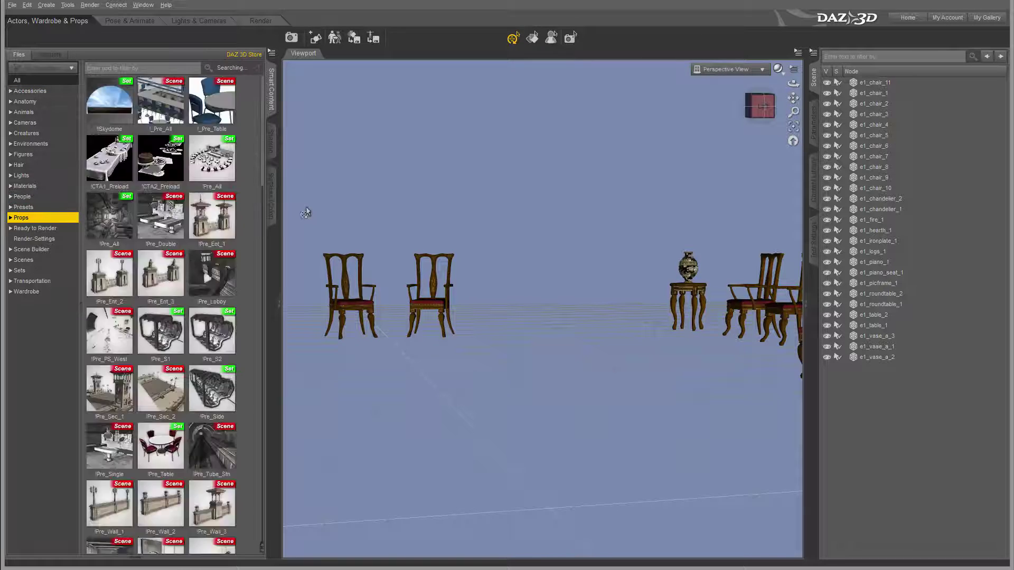
left_click(109, 164)
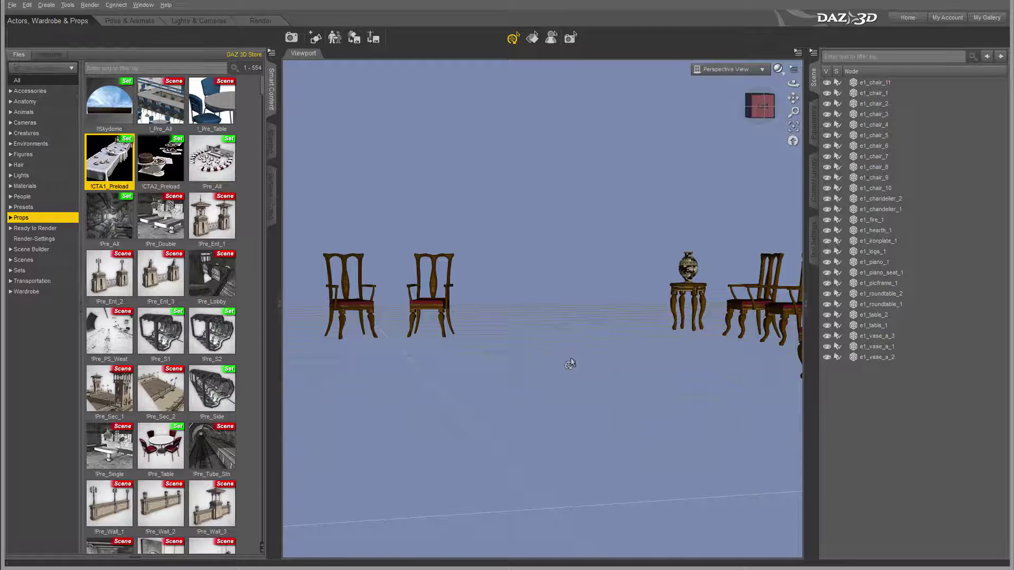
left_click_drag(759, 108, 799, 159)
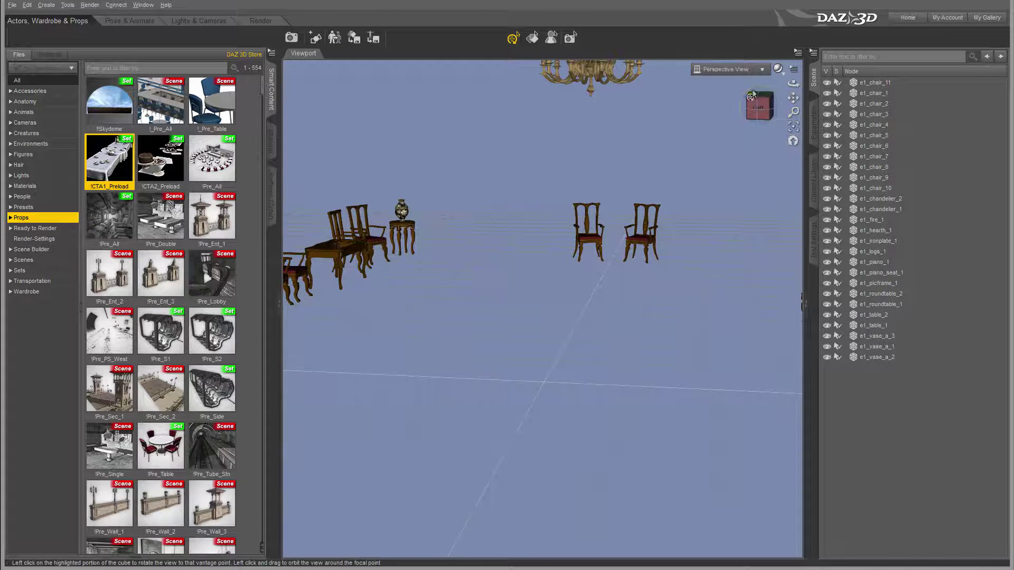
left_click_drag(759, 108, 786, 109)
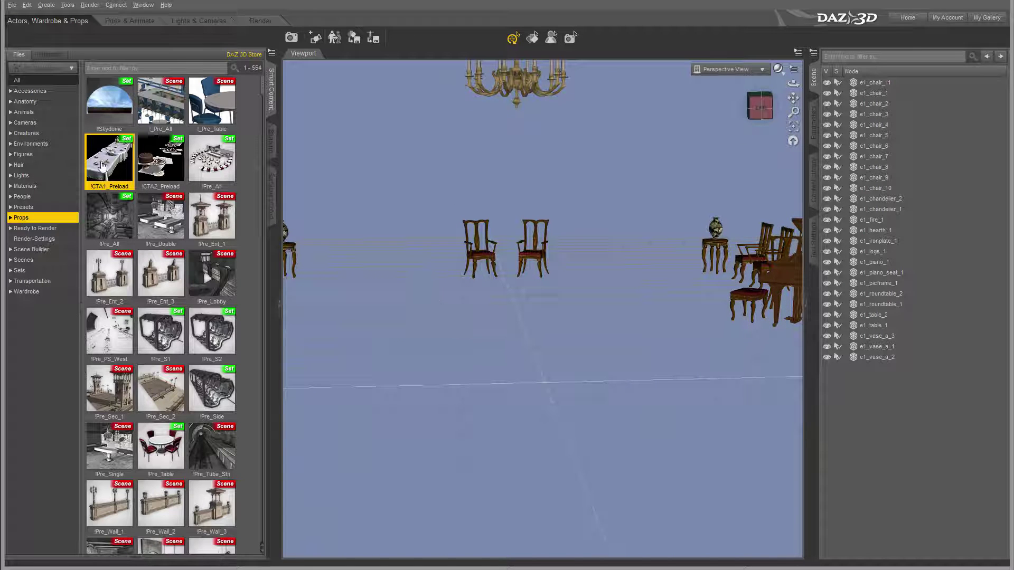
left_click_drag(103, 166, 423, 251)
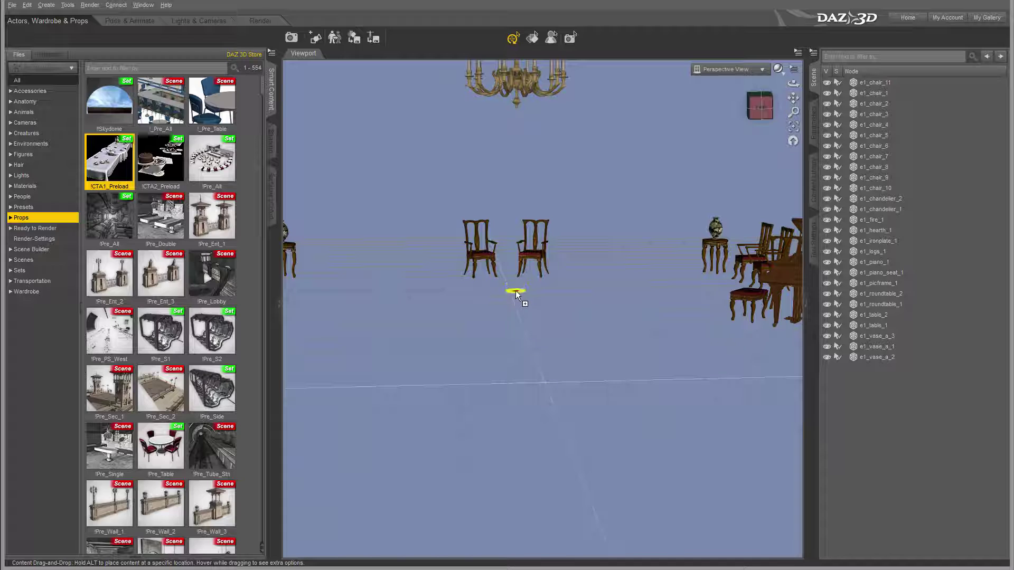
left_click_drag(515, 310, 519, 334)
left_click_drag(542, 385, 536, 350)
left_click_drag(466, 396, 566, 404)
left_click_drag(530, 340, 530, 340)
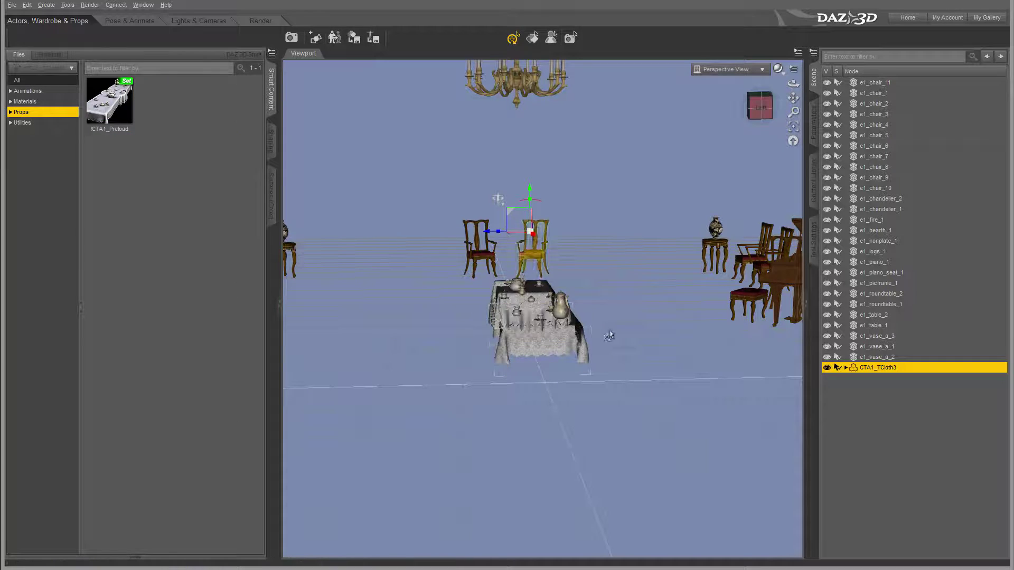
mouse_move(761, 106)
left_mouse_down()
mouse_move(750, 127)
mouse_move(739, 122)
mouse_move(761, 106)
left_mouse_up()
left_click_drag(549, 166, 546, 163)
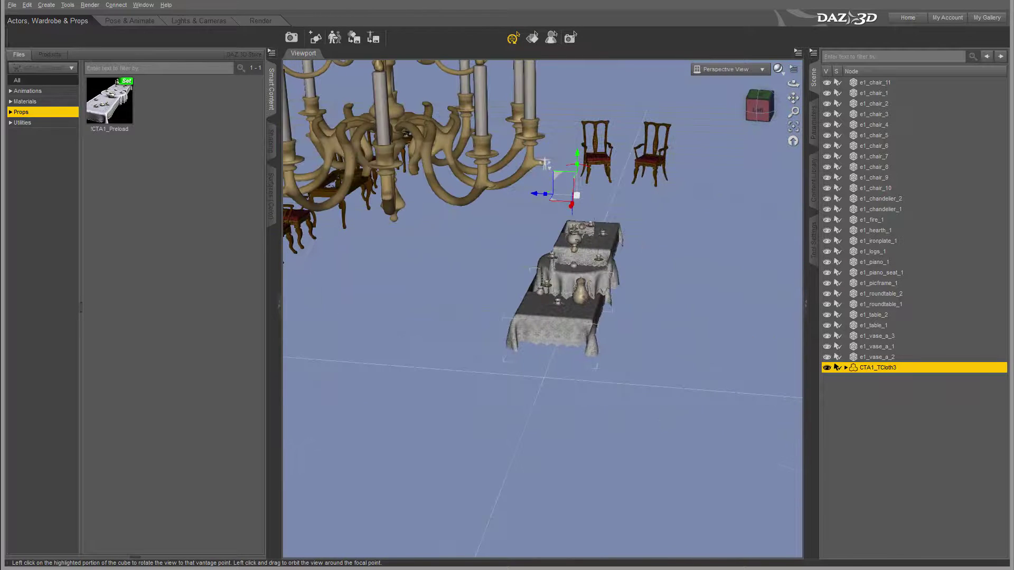
left_click_drag(764, 110, 763, 193)
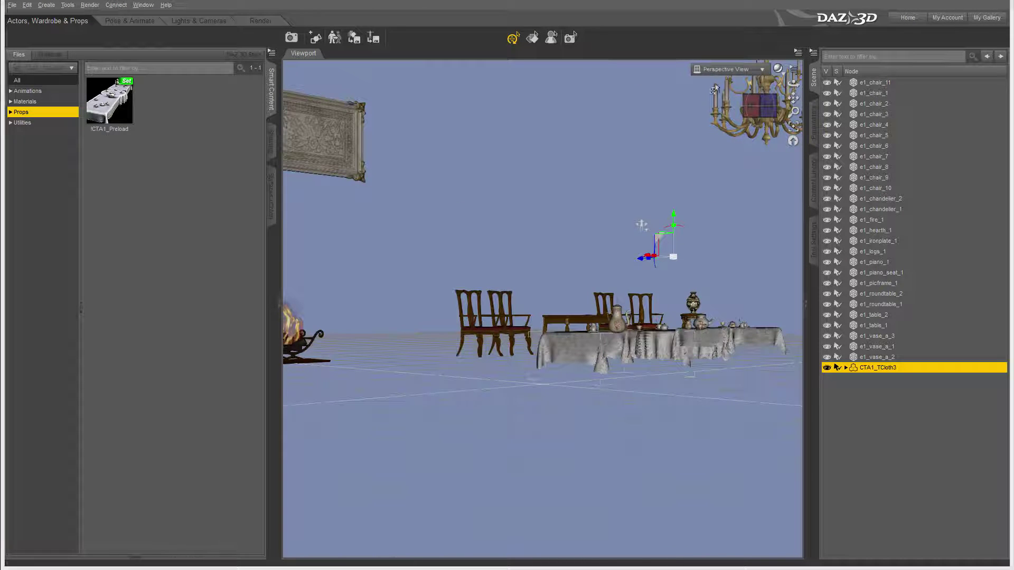
Delete the CTA1_TCloth3 table set from the scene and start a new, empty scene without saving the changes
left_click_drag(761, 106, 787, 283)
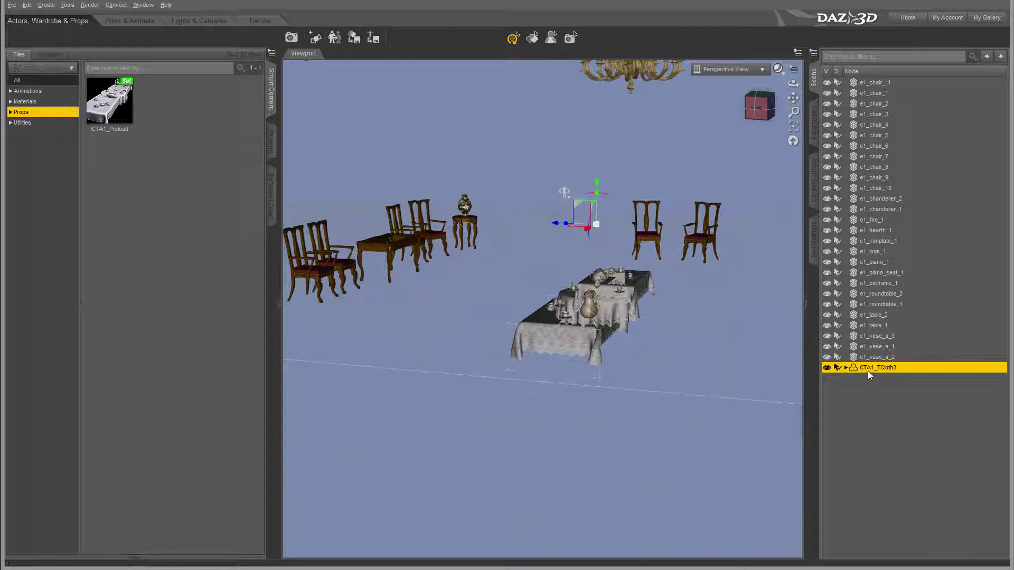
key("Delete")
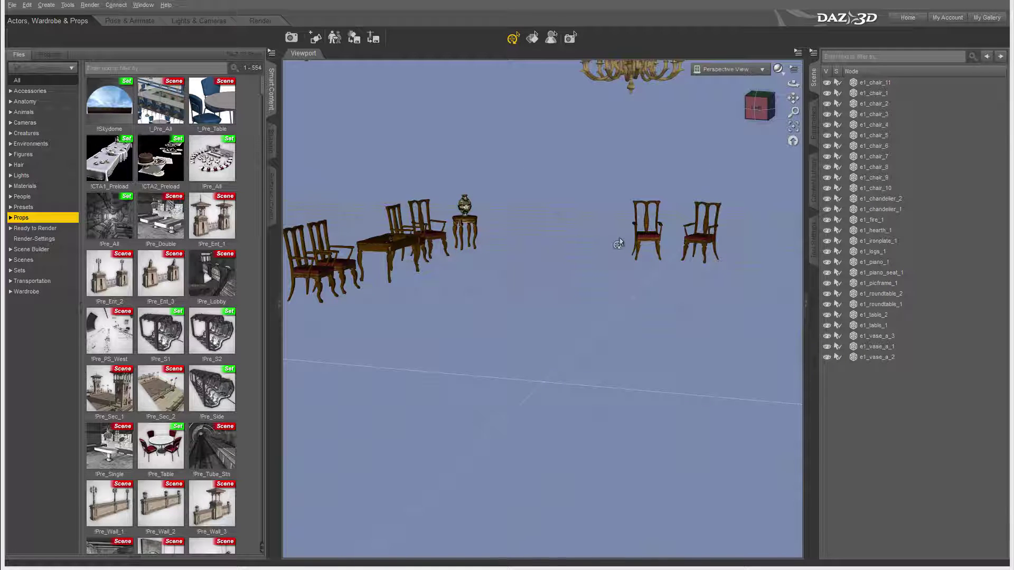
left_click(12, 5)
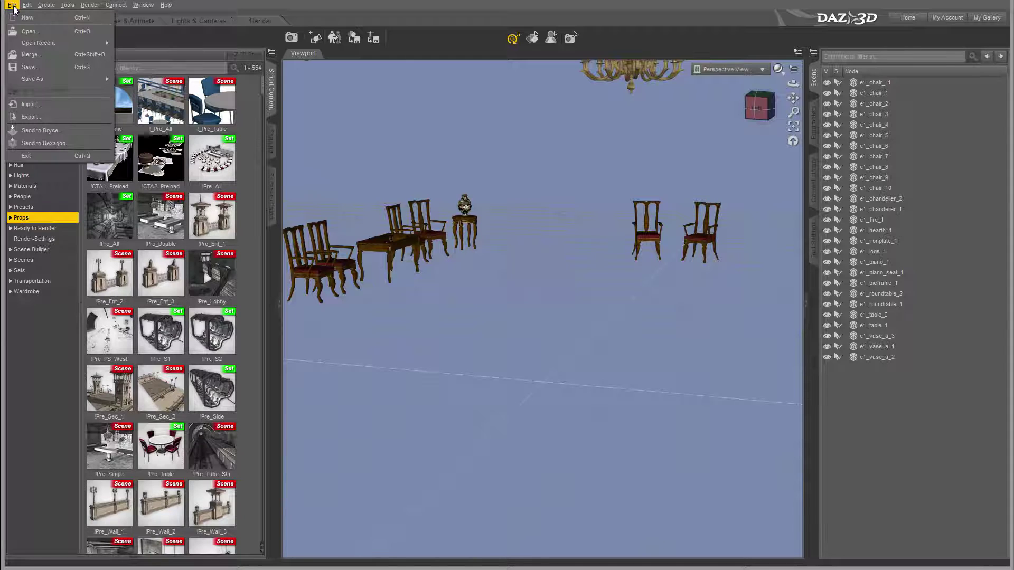
left_click(24, 18)
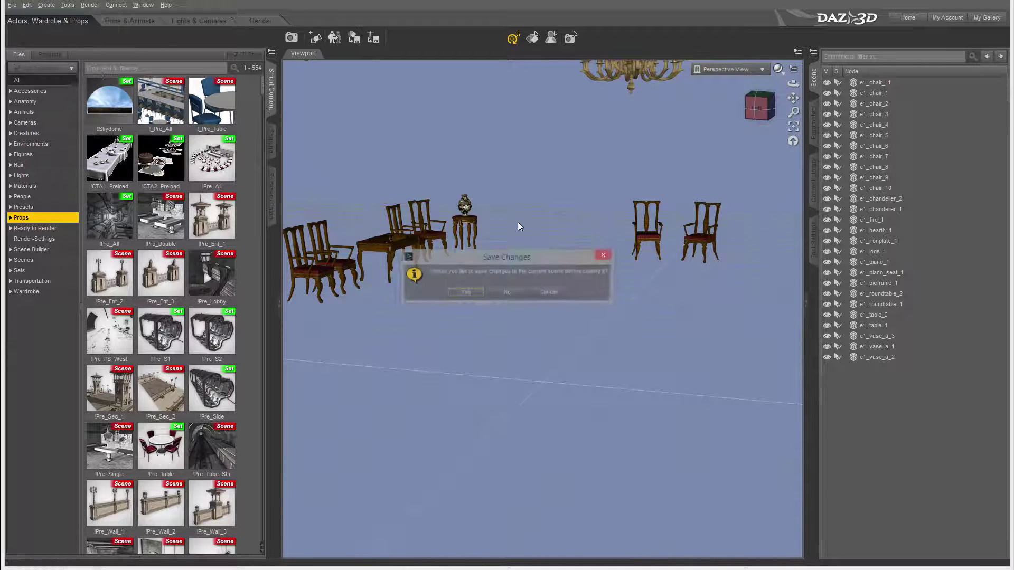
left_click(504, 293)
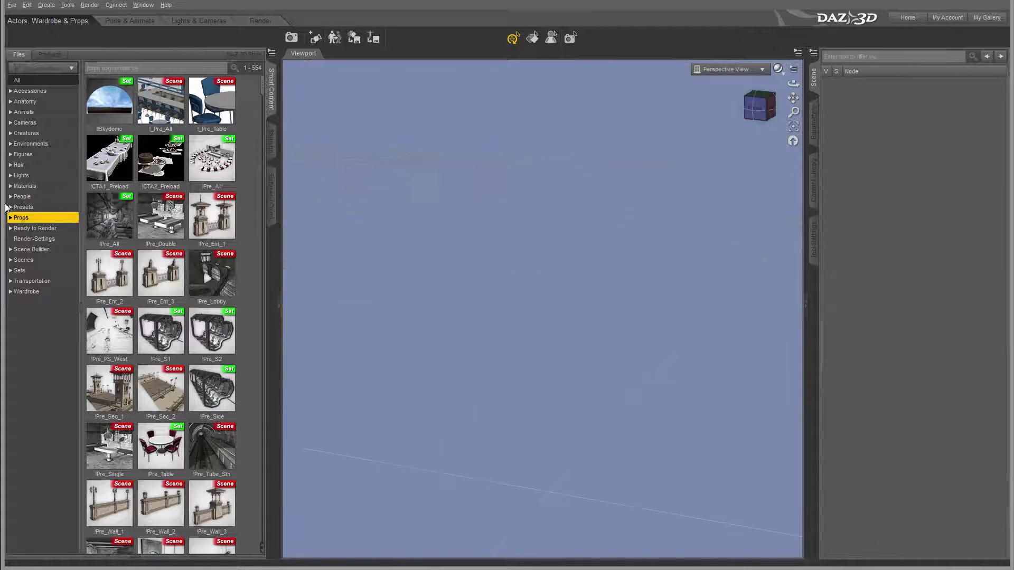
Load the Genesis 2 Base Male from the Fantasy SciFi category under Figures, People, Male into the empty scene
left_click(22, 197)
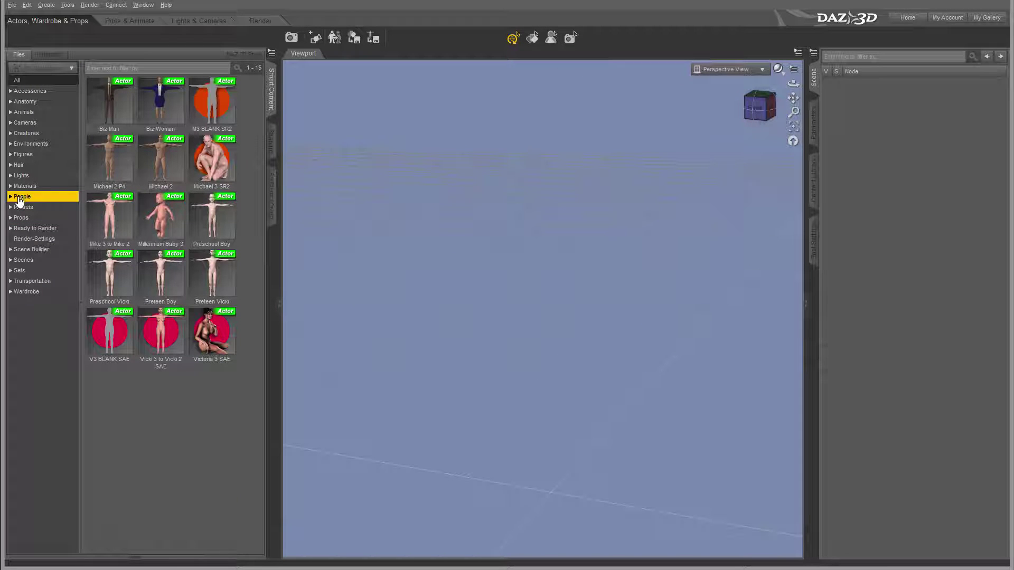
left_click(11, 197)
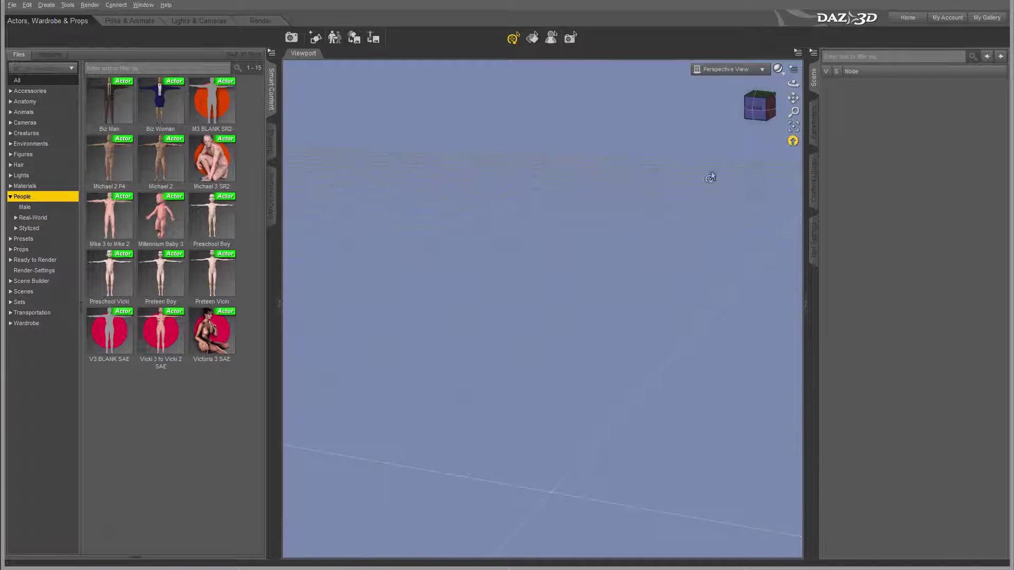
left_click(16, 228)
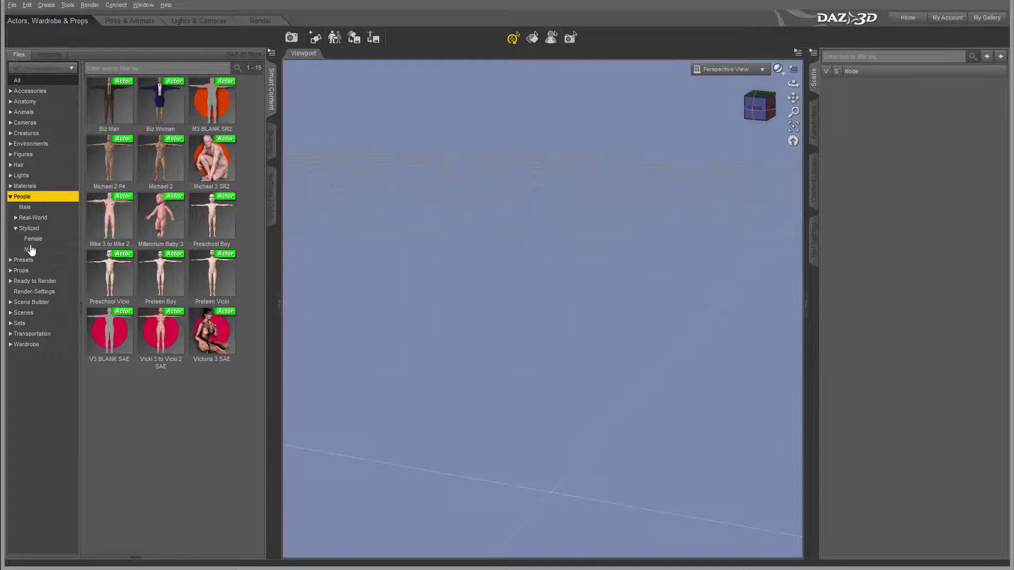
left_click(32, 239)
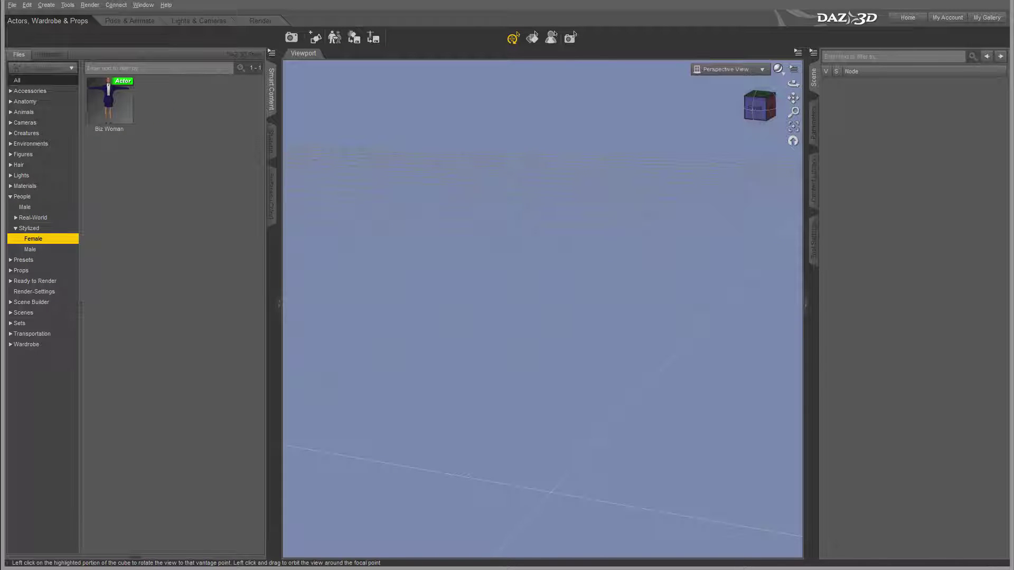
left_click(23, 154)
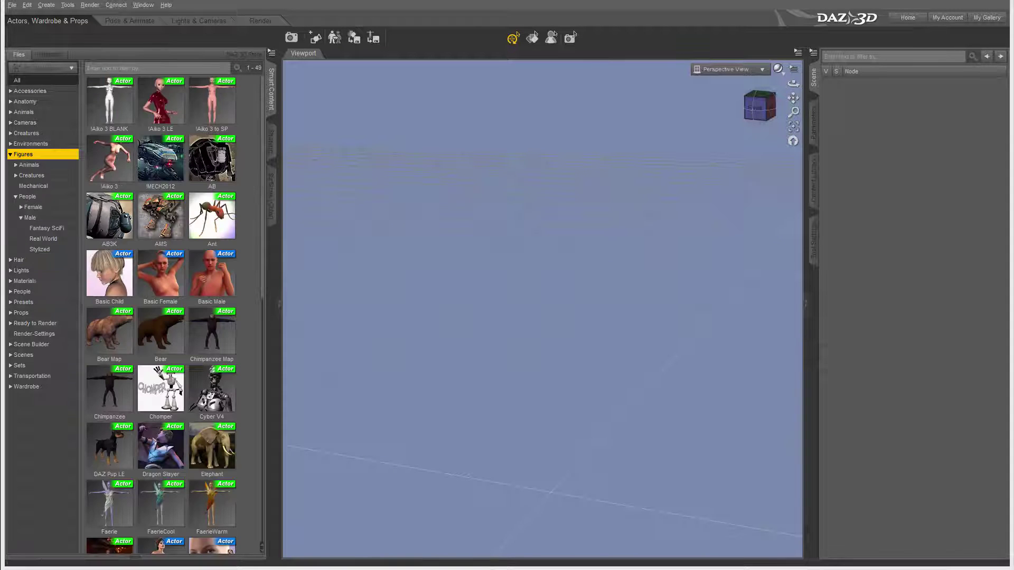
left_click(33, 229)
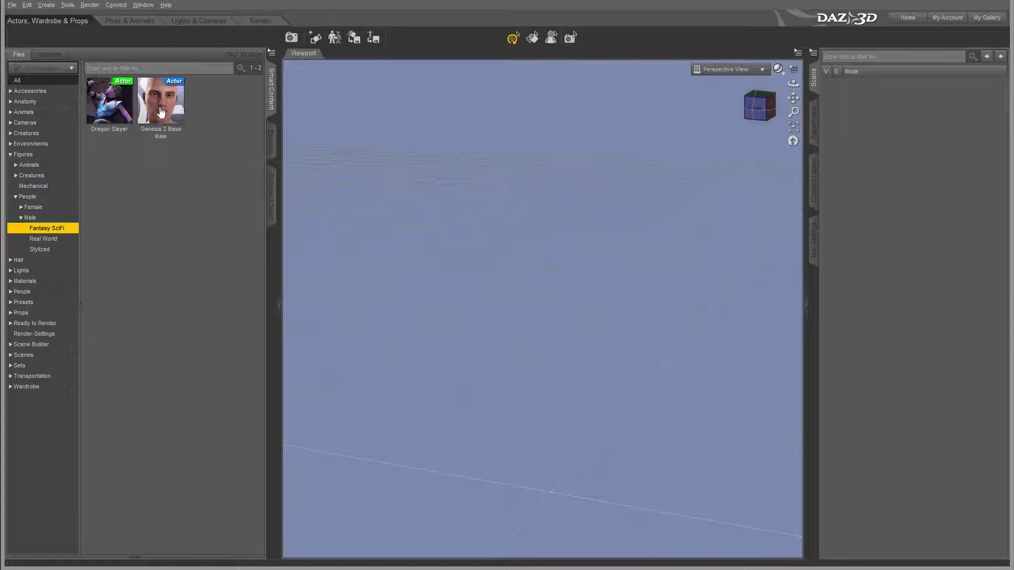
double_click(160, 112)
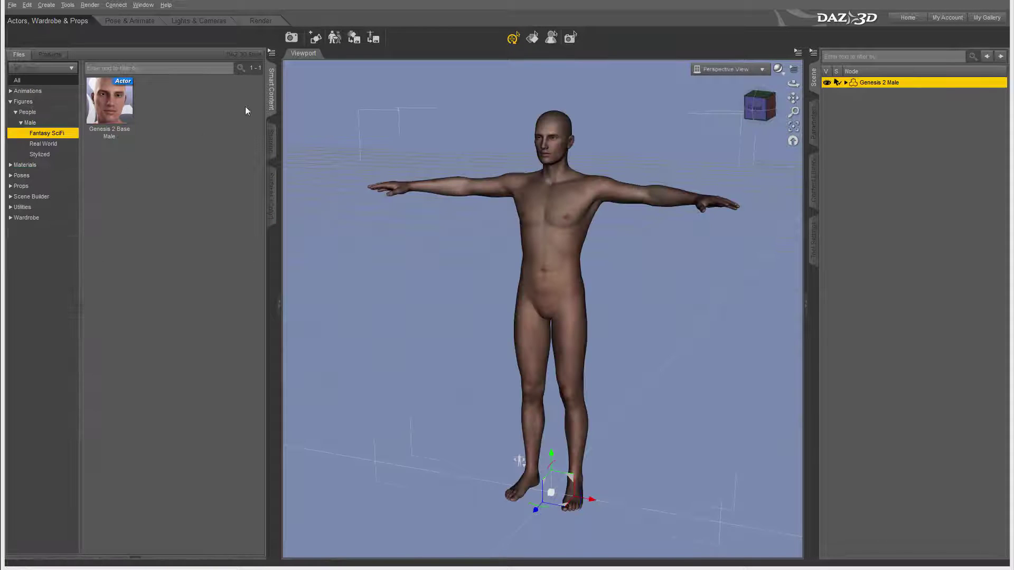
Dress the Genesis 2 Male in the LJ_Shirt and LJ_Pants from all of its Smart Content files
left_click(554, 221)
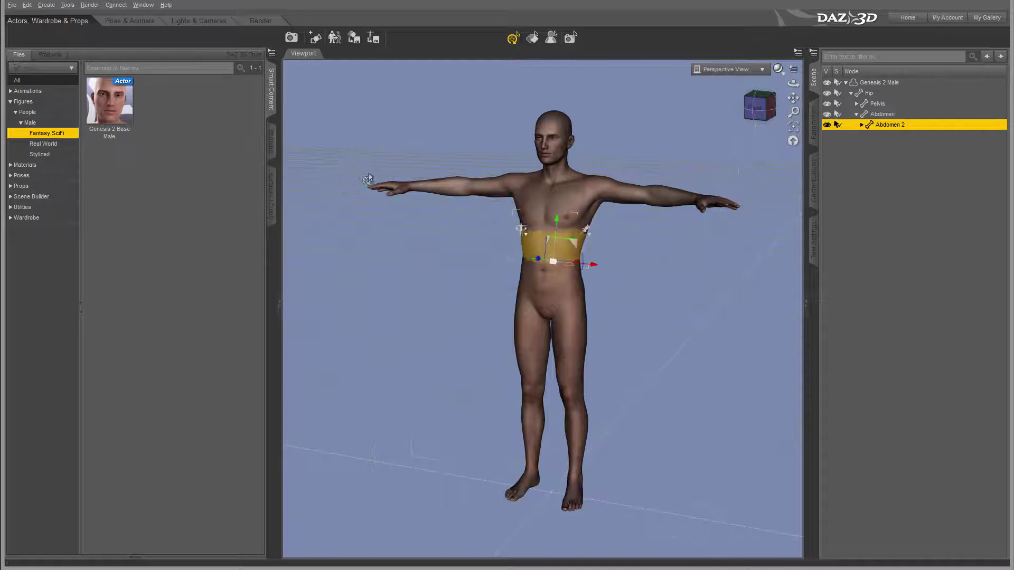
left_click(47, 92)
left_click(48, 80)
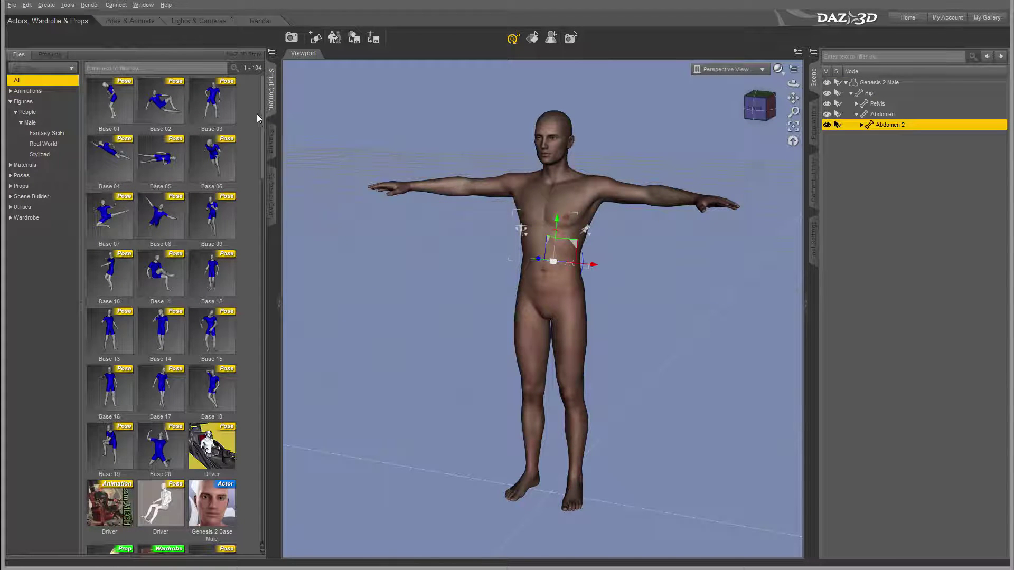
left_click_drag(262, 127, 253, 237)
scroll(253, 237, "up", 3)
left_click(168, 264)
left_click_drag(151, 259, 543, 230)
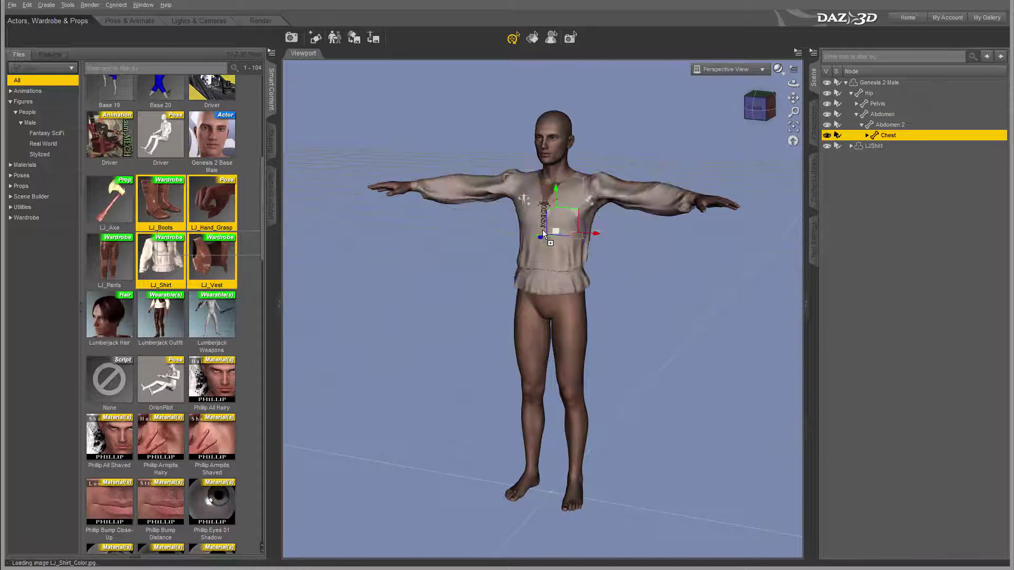
left_click_drag(104, 267, 577, 310)
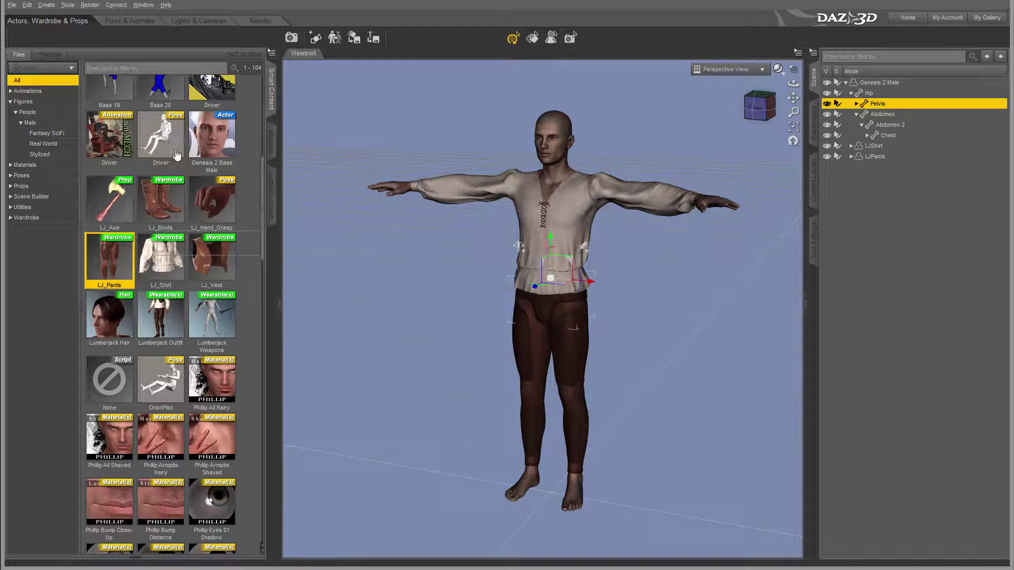
Compare the Smart Content files offered with nothing selected and with the whole Genesis 2 Male figure selected
left_click(661, 213)
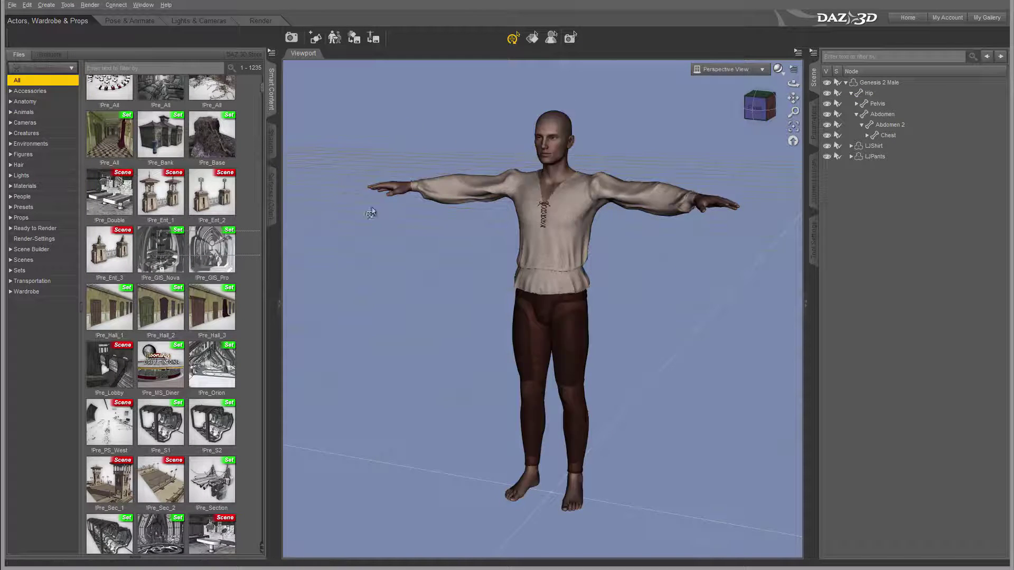
left_click(548, 154)
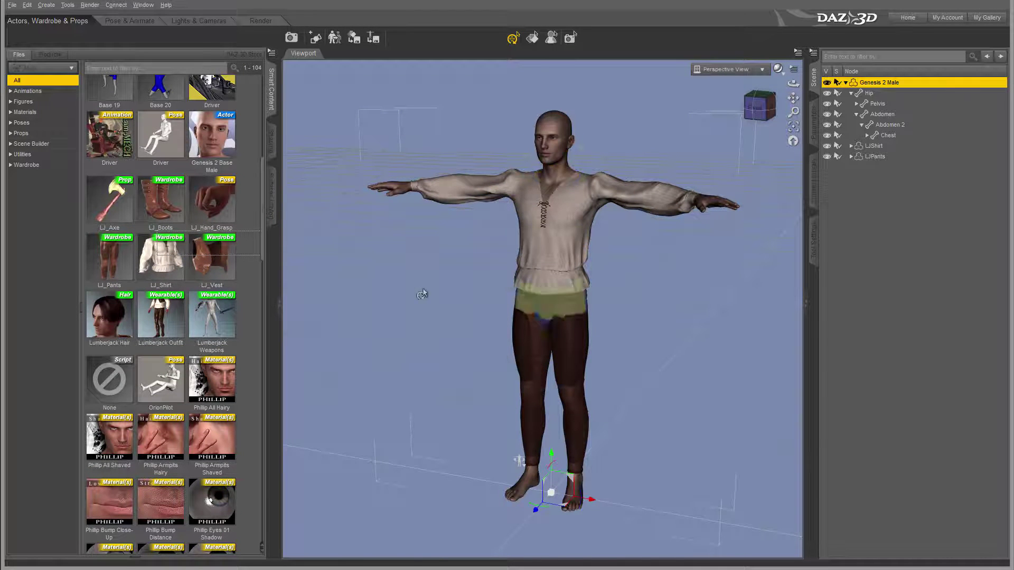
left_click_drag(258, 179, 283, 477)
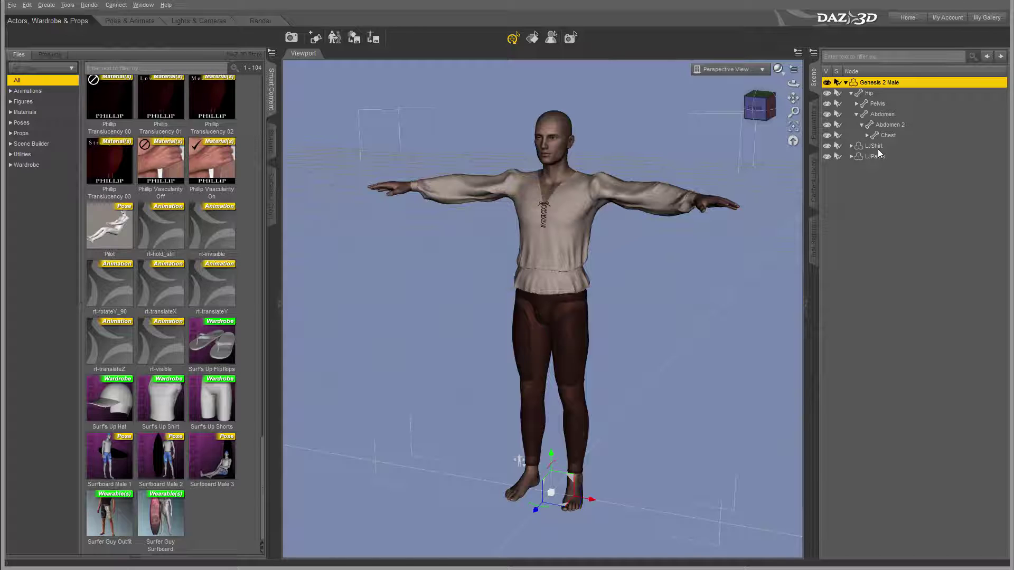
Examine the figure's bone hierarchy by selecting Chest, Abdomen 2, Abdomen, Left Thigh and Left Shin, with the Pelvis branch expanded
left_click(887, 135)
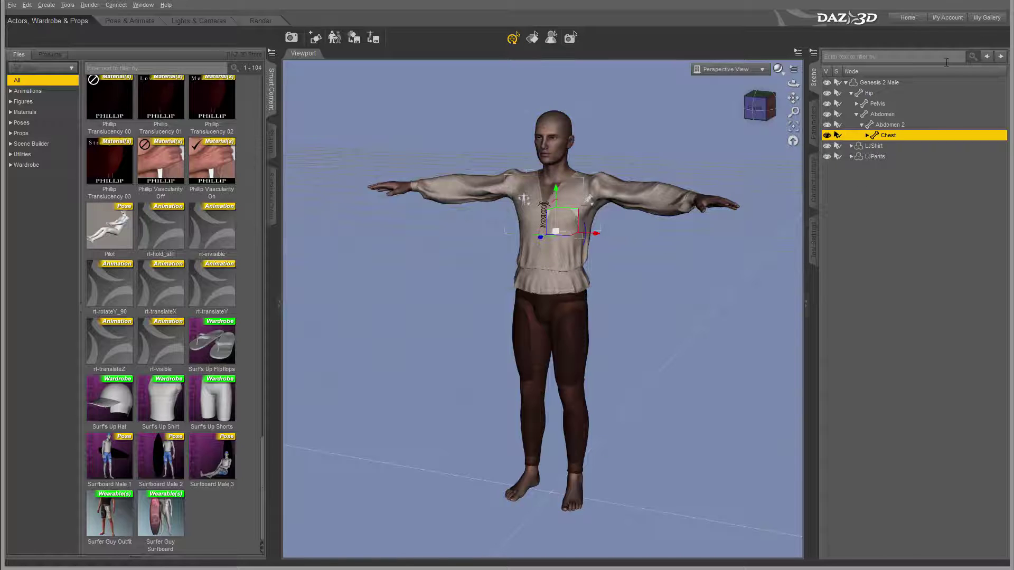
left_click(889, 125)
left_click(882, 113)
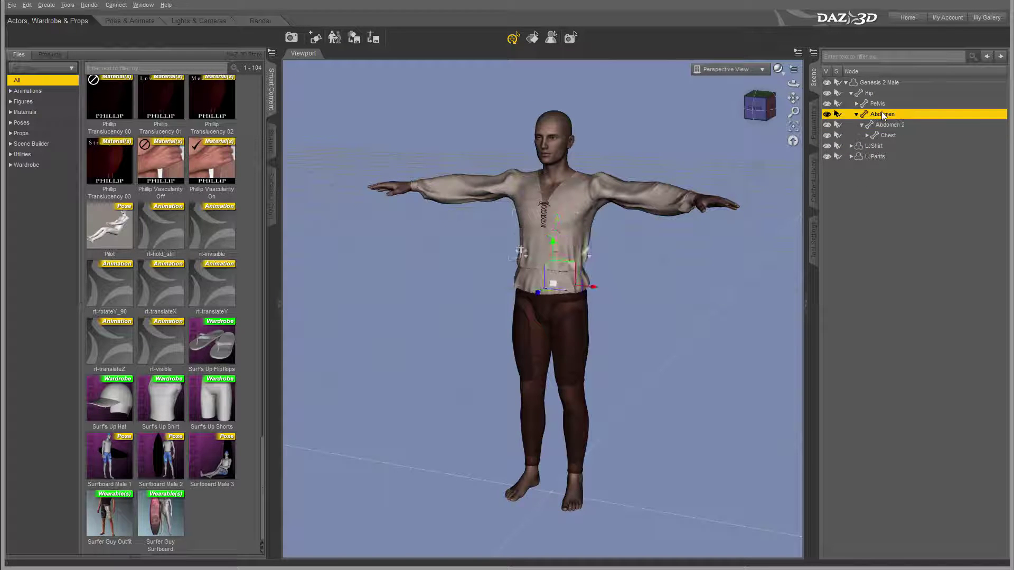
left_click(856, 104)
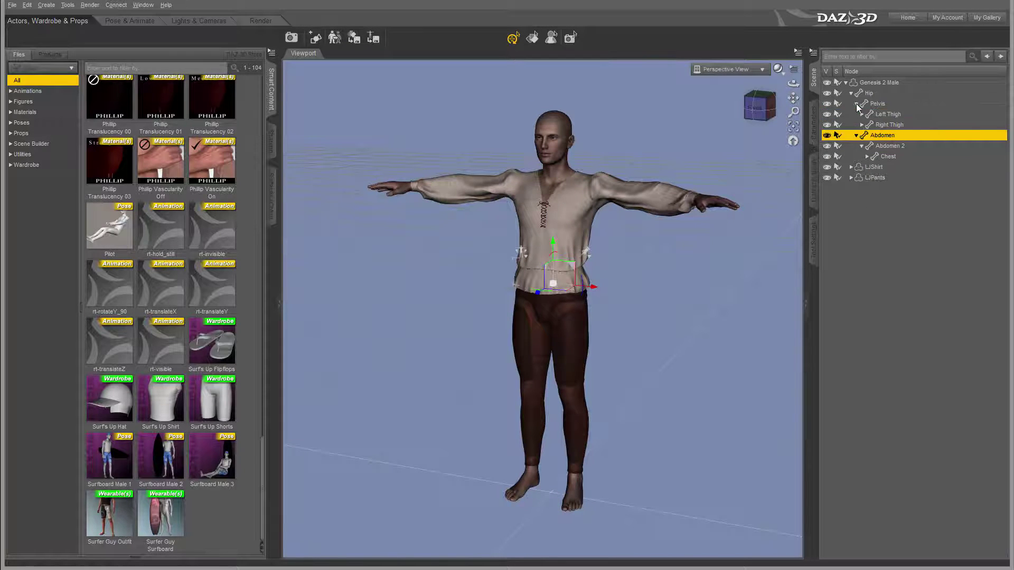
left_click(861, 114)
left_click(888, 114)
left_click(890, 125)
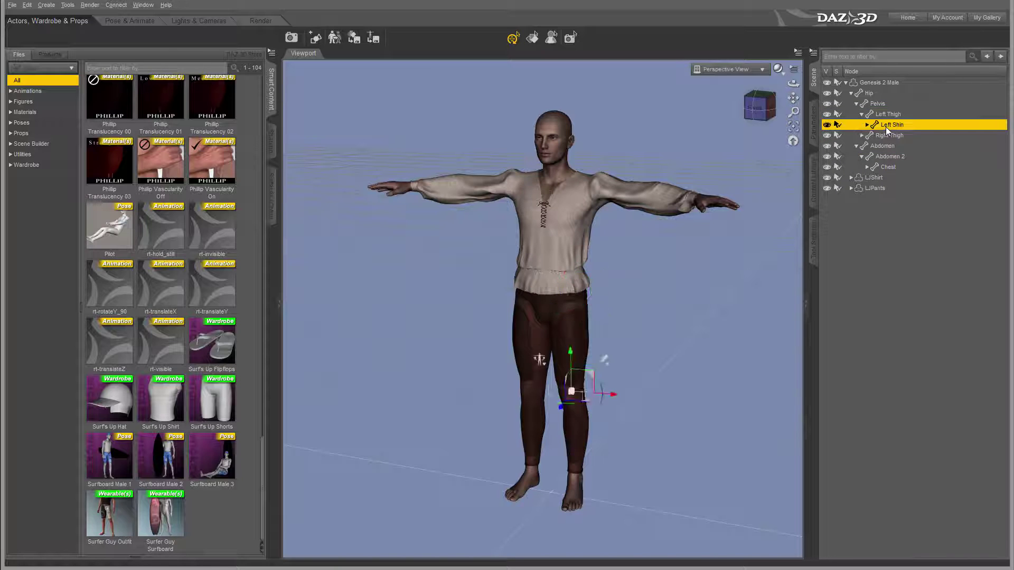
Compare the Shaping controls offered for the Left Shin, Right Thigh, Chest, LJShirt, LJPants and Abdomen 2 nodes
left_click(270, 151)
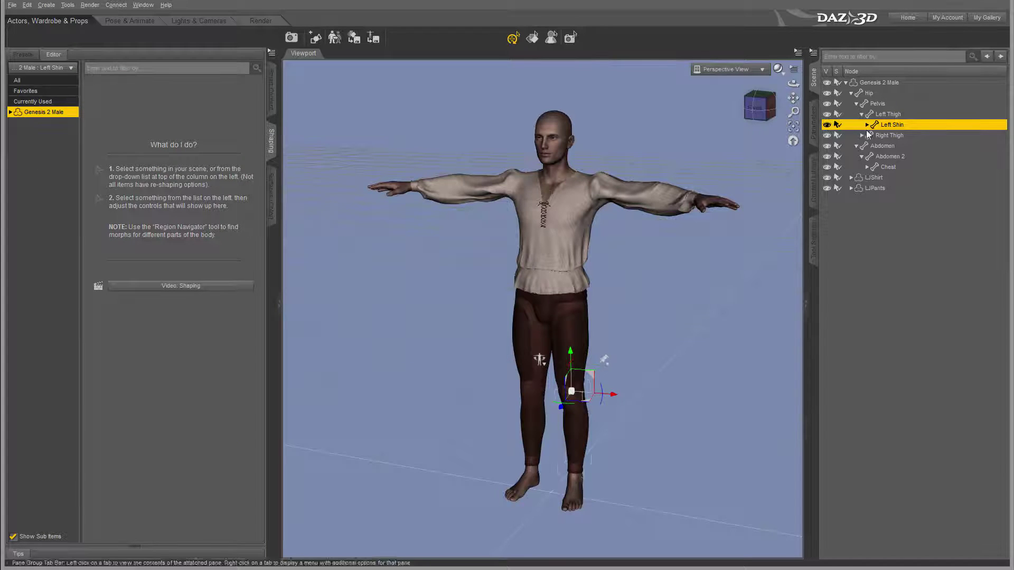
left_click(901, 138)
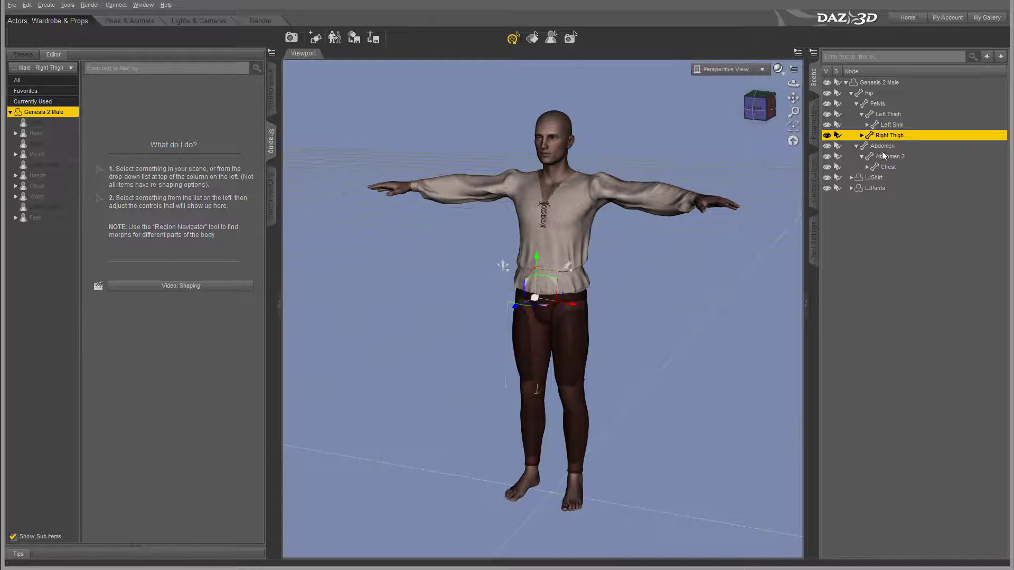
left_click(886, 168)
left_click(870, 179)
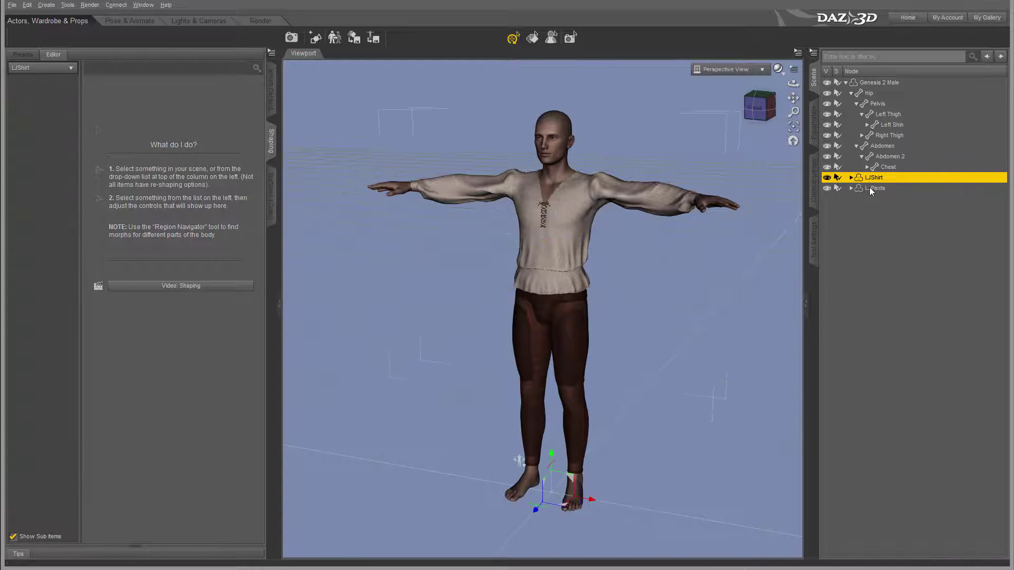
left_click(871, 188)
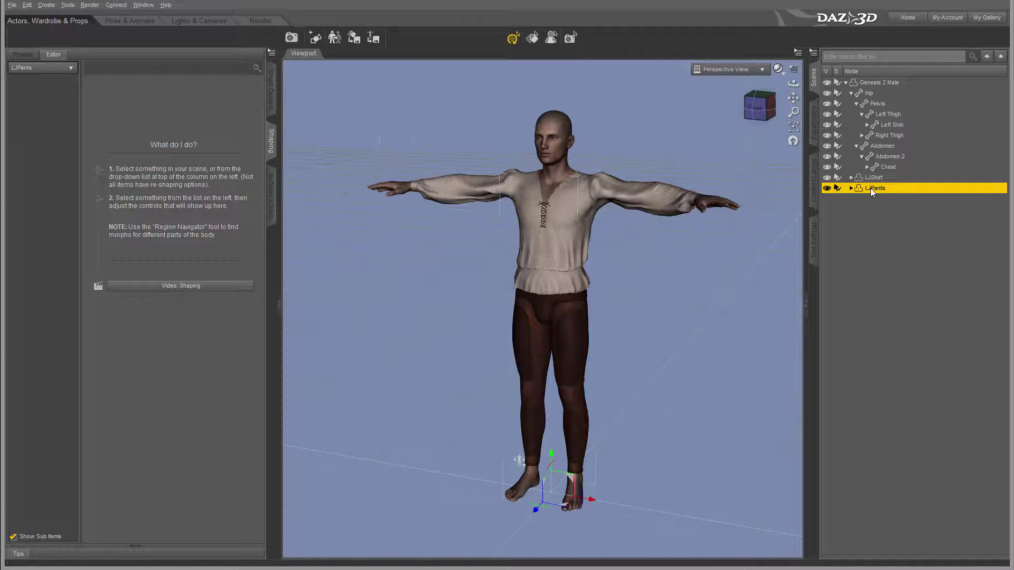
left_click(893, 137)
left_click(883, 156)
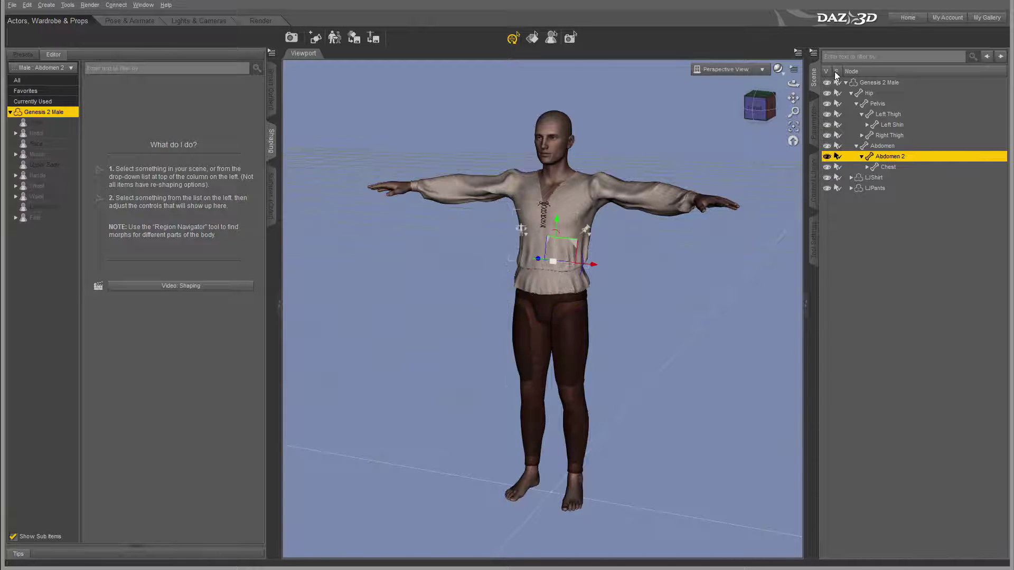
Examine the transform parameters of Abdomen 2 and the head, plus the Shaping editor's Head Real World control and the Shaping presets
left_click(814, 121)
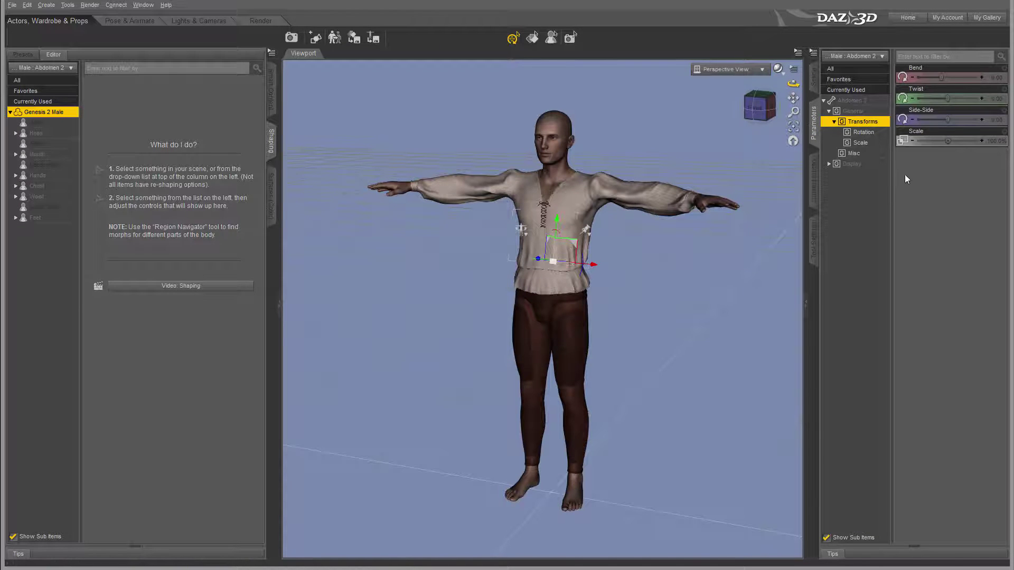
left_click(16, 133)
left_click(41, 145)
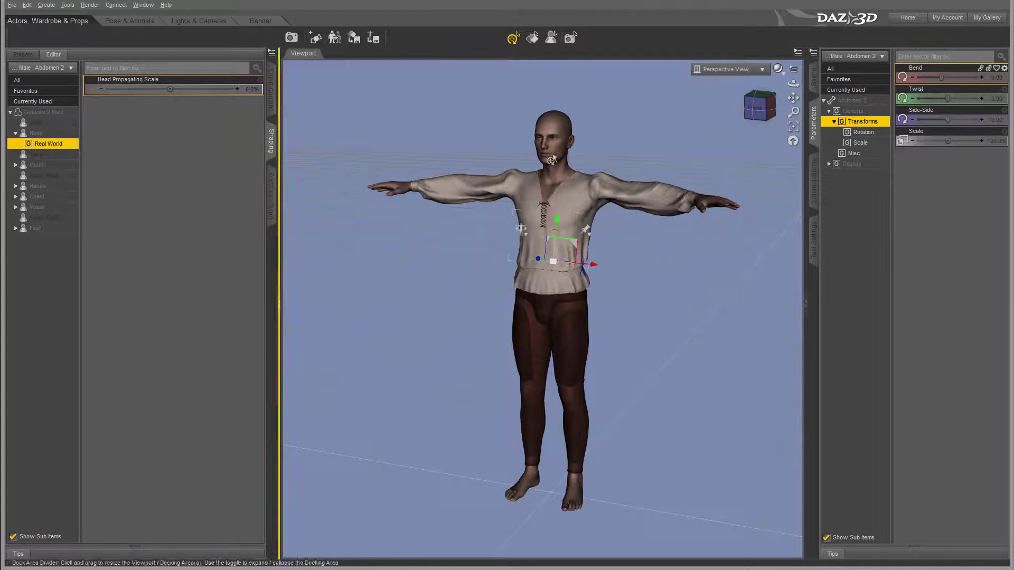
left_click(552, 130)
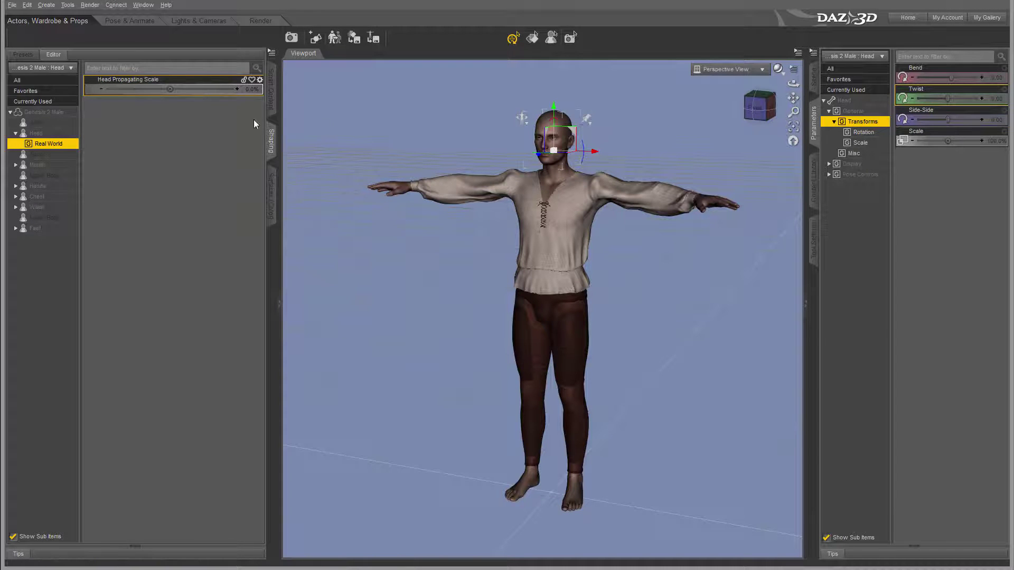
left_click(22, 54)
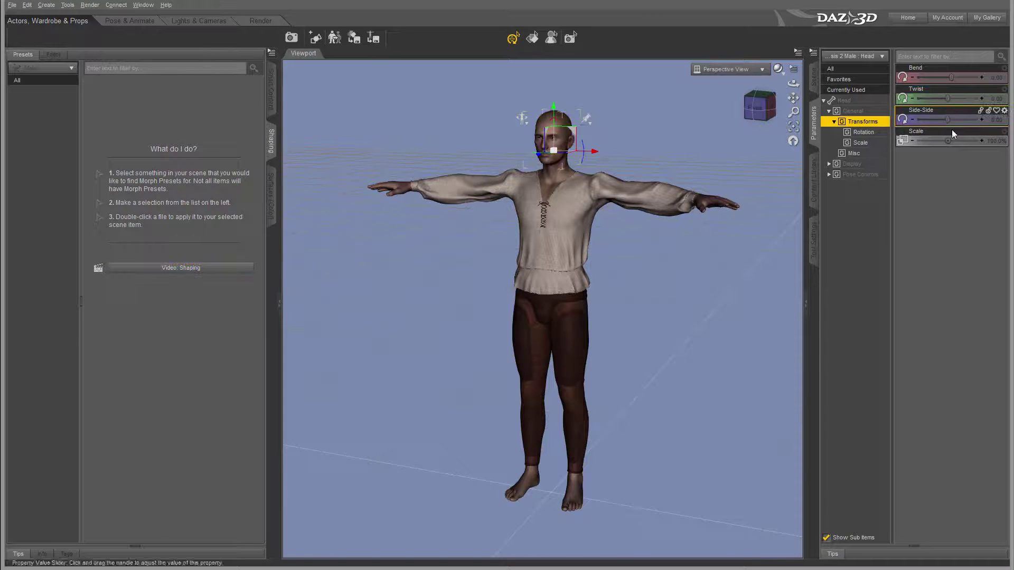
Enlarge the figure's head slightly with its Scale transform, and inspect the Rotation transforms and the figure from different angles
mouse_move(949, 140)
left_mouse_down()
mouse_move(967, 141)
mouse_move(932, 140)
mouse_move(963, 140)
mouse_move(948, 140)
left_mouse_up()
left_click(864, 132)
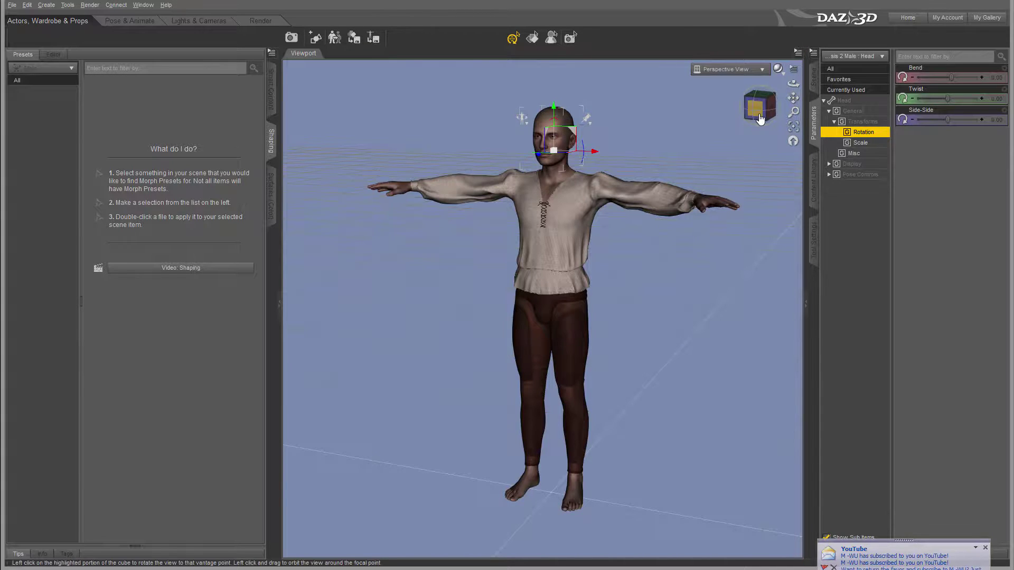
mouse_move(762, 113)
left_mouse_down()
mouse_move(721, 113)
mouse_move(757, 112)
left_mouse_up()
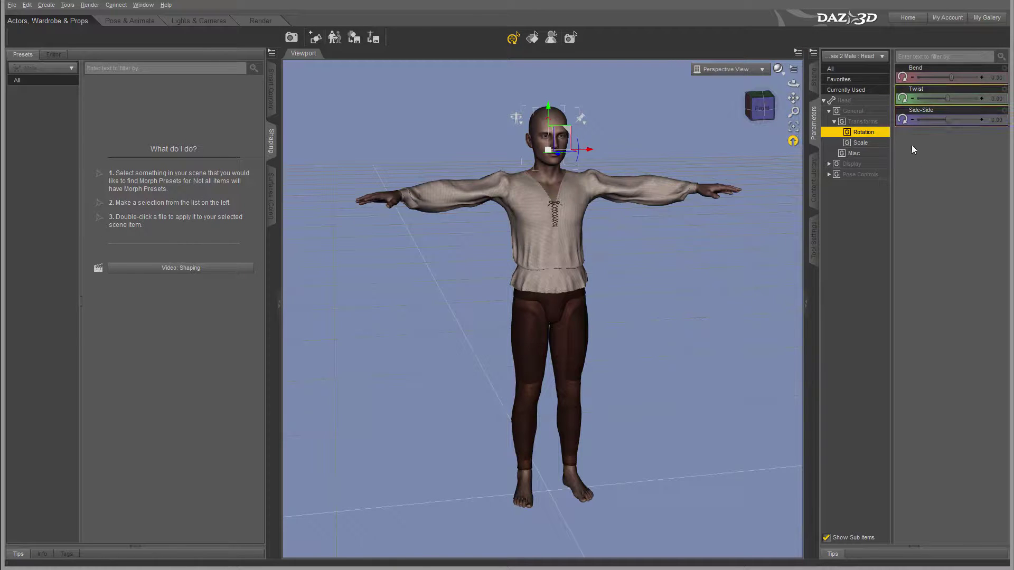
mouse_move(750, 117)
left_mouse_down()
mouse_move(731, 117)
mouse_move(766, 118)
left_mouse_up()
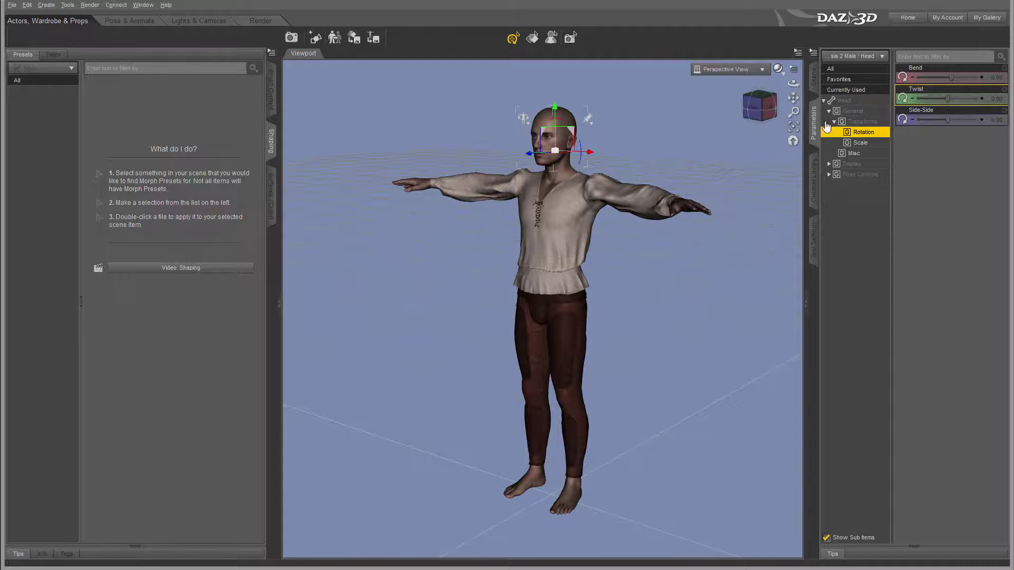
Browse the Content Library from the Figures folder back to the top-level DAZ Studio, Poser and other format containers, and glance at the tool settings
left_click(814, 179)
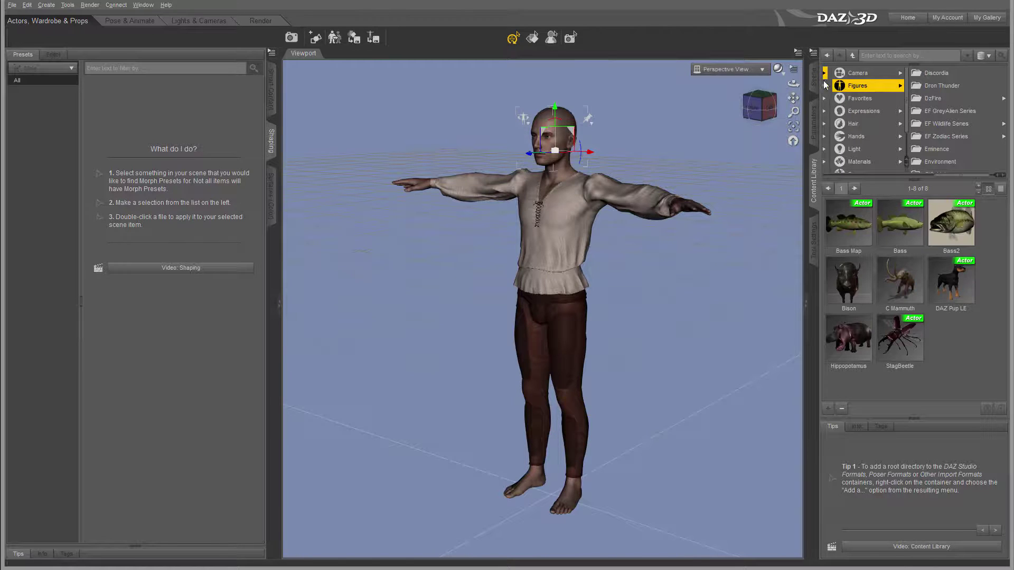
mouse_move(948, 177)
left_mouse_down()
mouse_move(982, 178)
mouse_move(953, 178)
mouse_move(943, 192)
left_mouse_up()
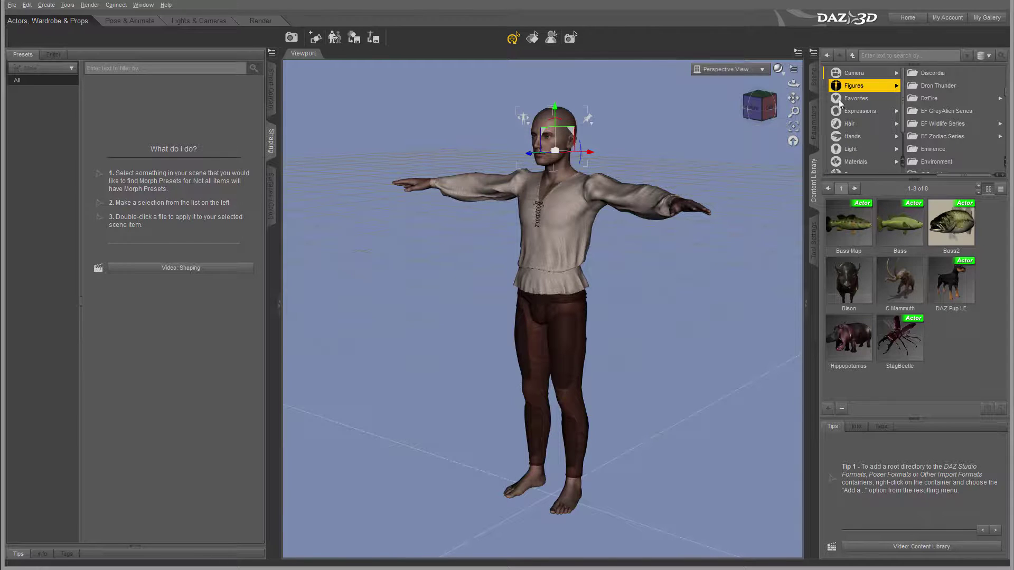
left_click(814, 259)
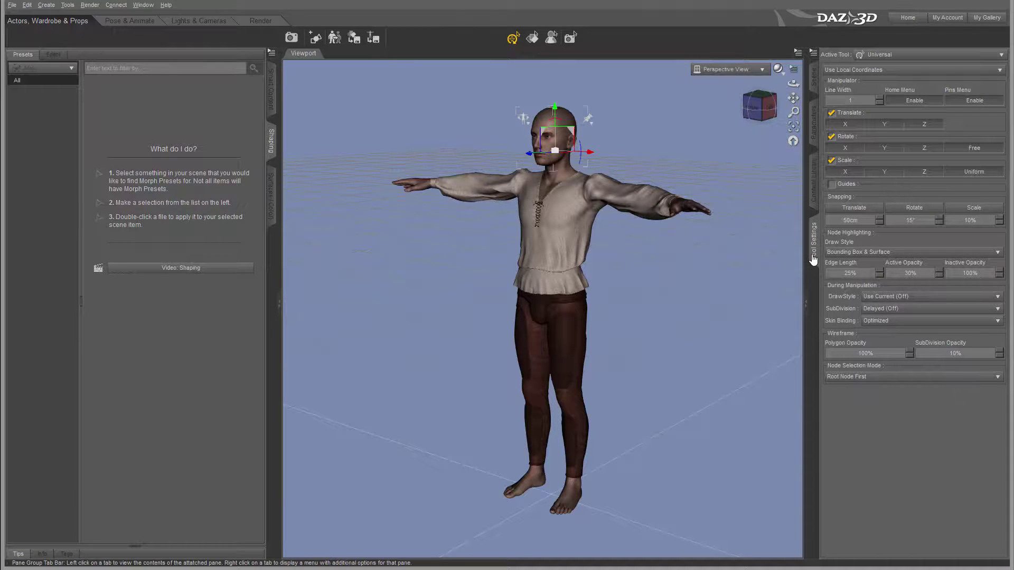
left_click(815, 199)
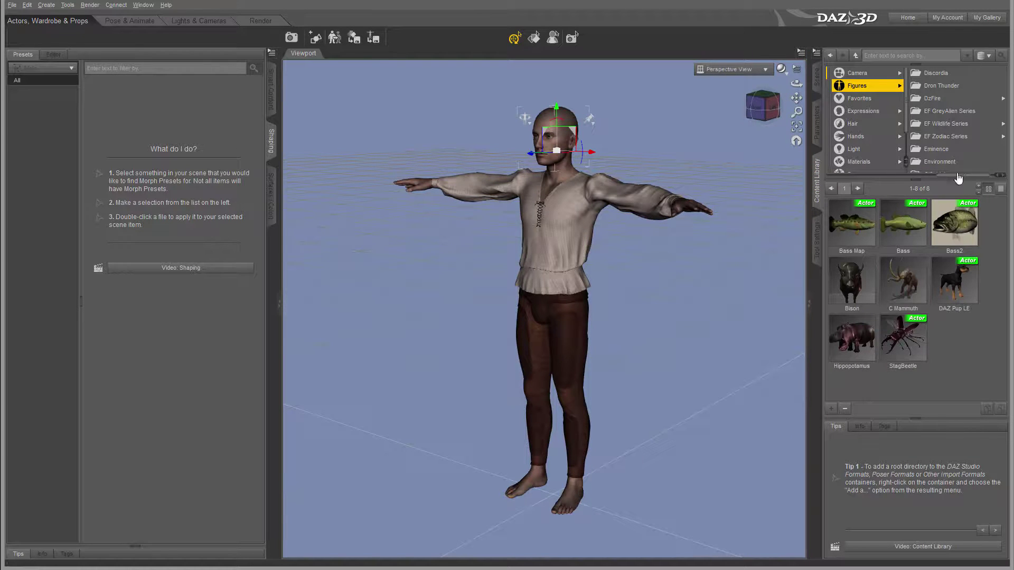
left_click_drag(959, 178, 825, 175)
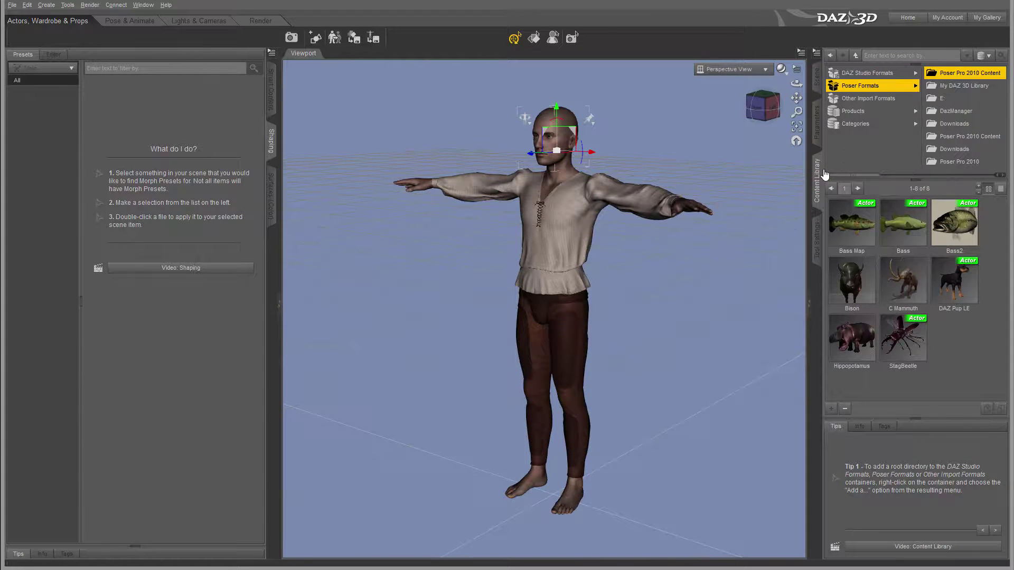
right_click(863, 135)
left_click(844, 143)
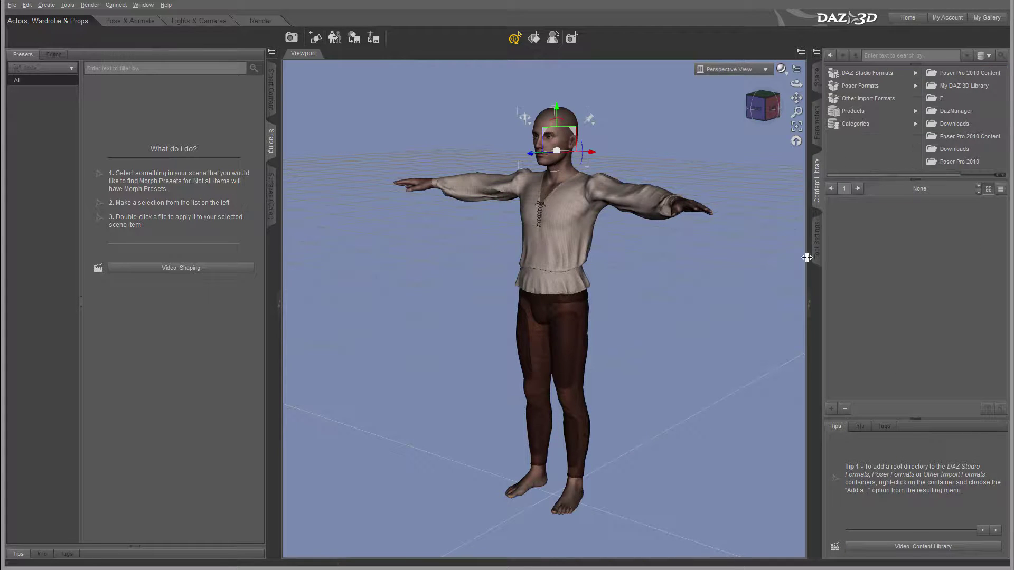
Compare the tool settings of the Surface Selection, Region Navigator and Spot Render tools, and return to the Universal tool
left_click(817, 241)
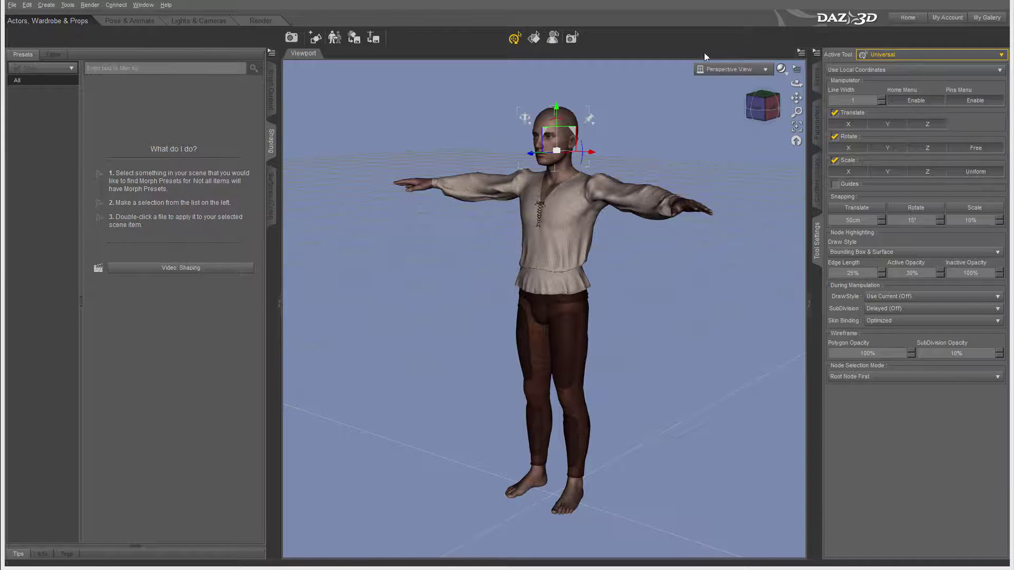
left_click(534, 38)
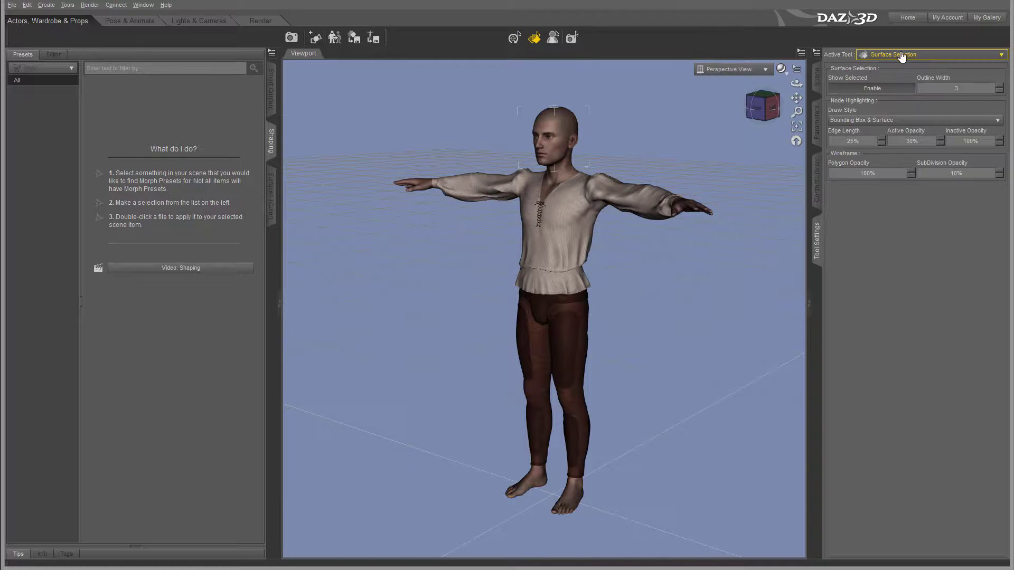
left_click(553, 37)
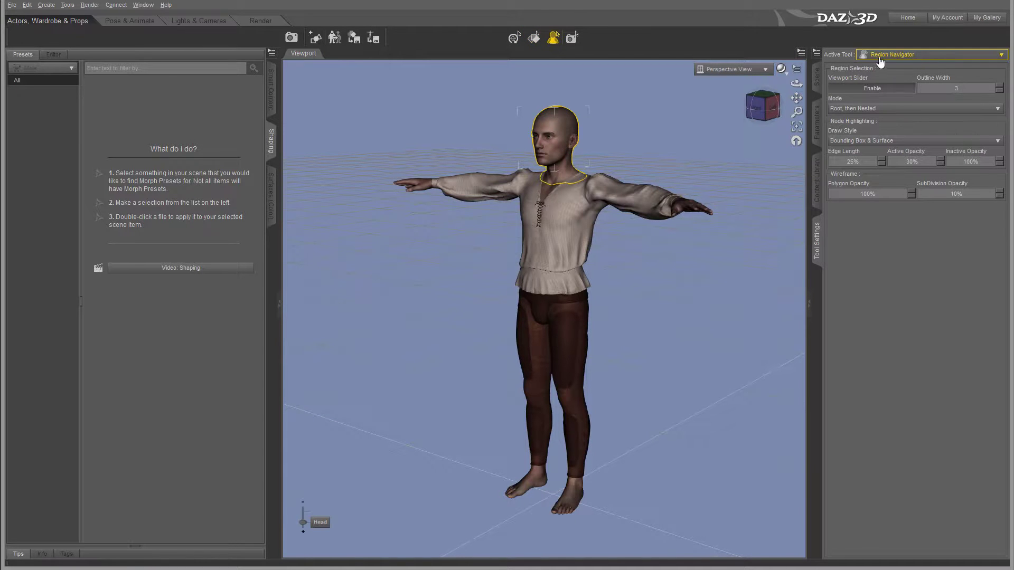
left_click(572, 38)
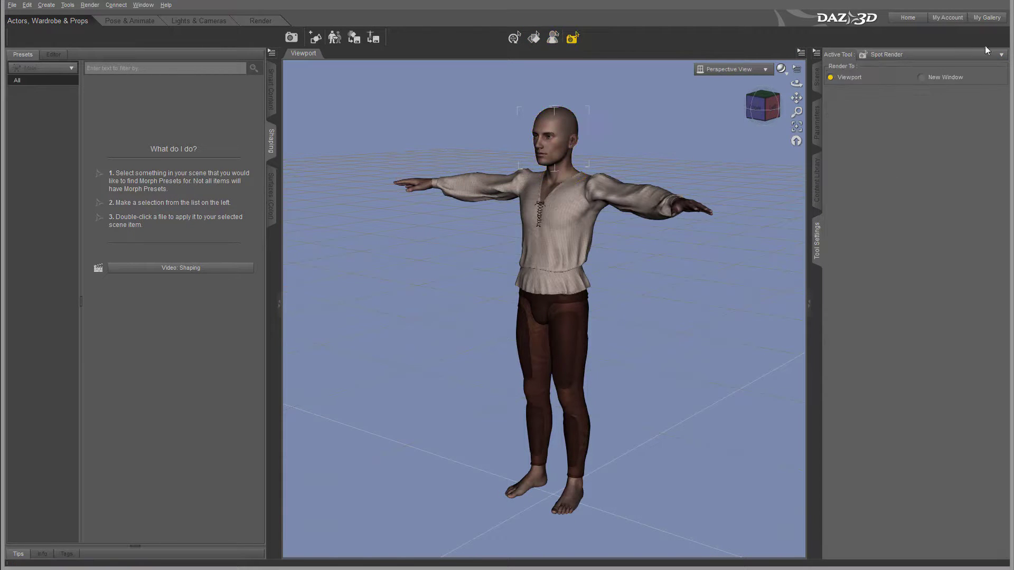
left_click(514, 38)
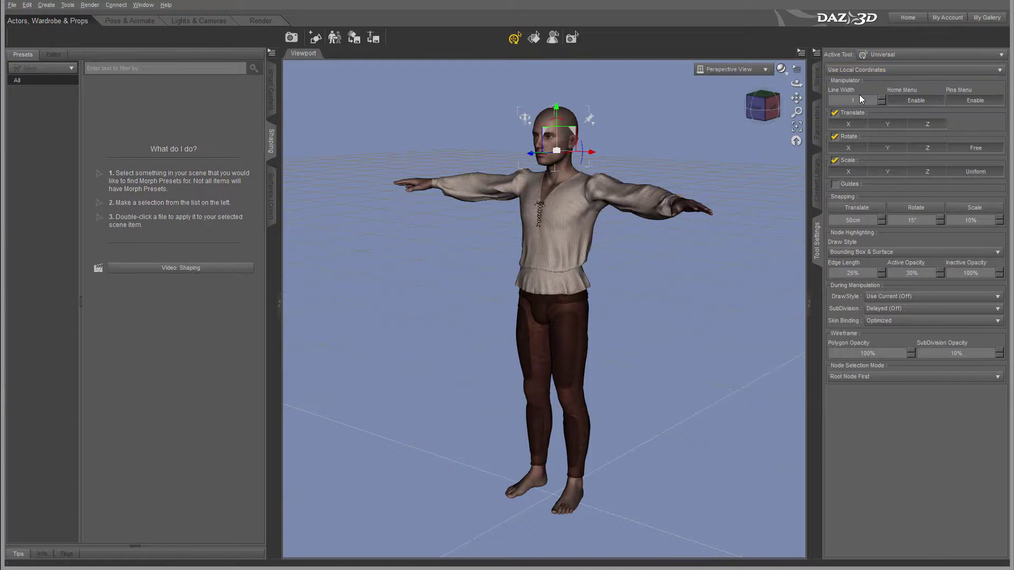
Turn the Universal tool's Rotate, Scale and Translate manipulators off and on again, and toggle its Guides option
left_click(835, 137)
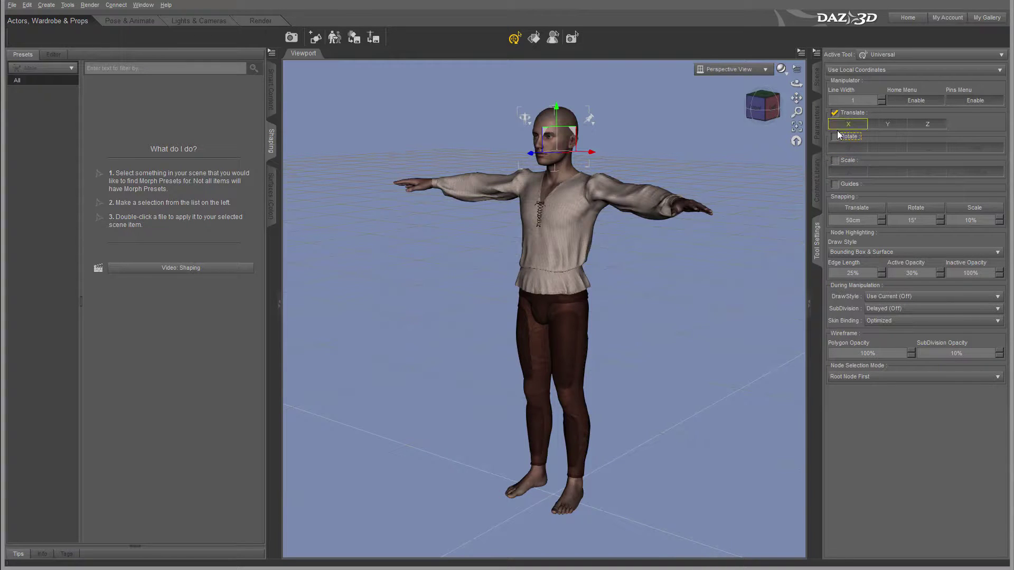
left_click(836, 113)
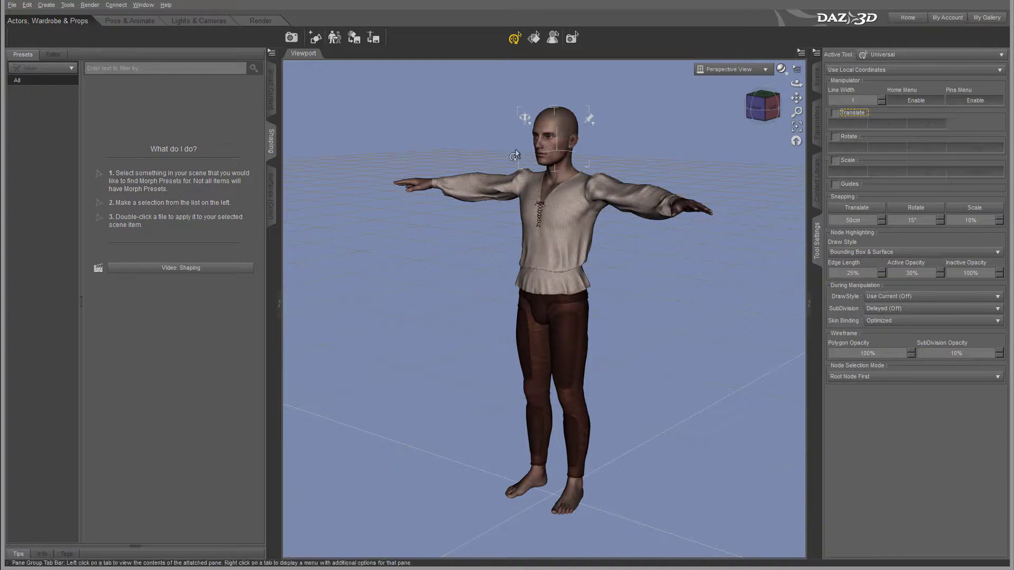
left_click(833, 160)
left_click(833, 161)
left_click(834, 113)
left_click(833, 184)
left_click(834, 184)
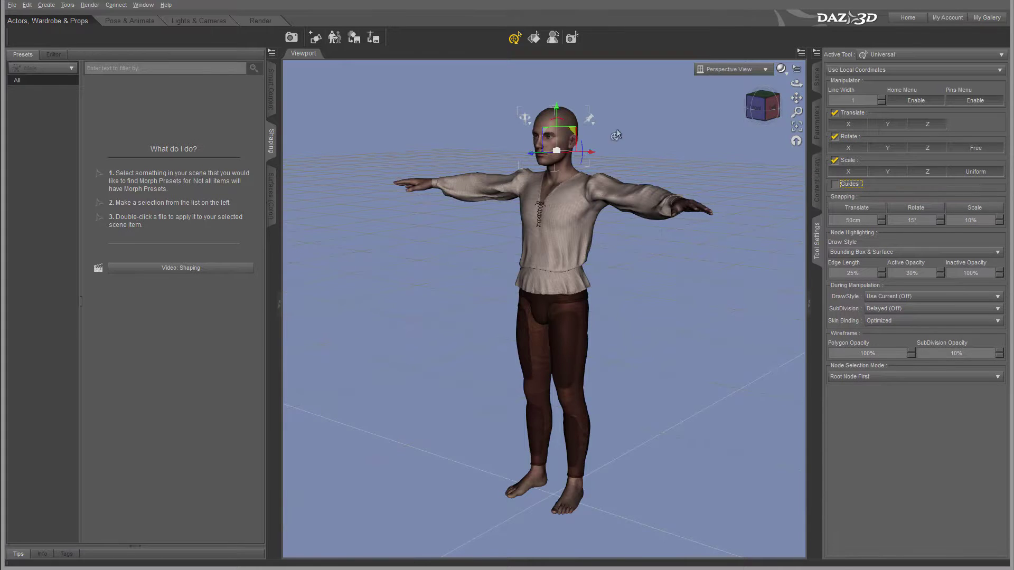